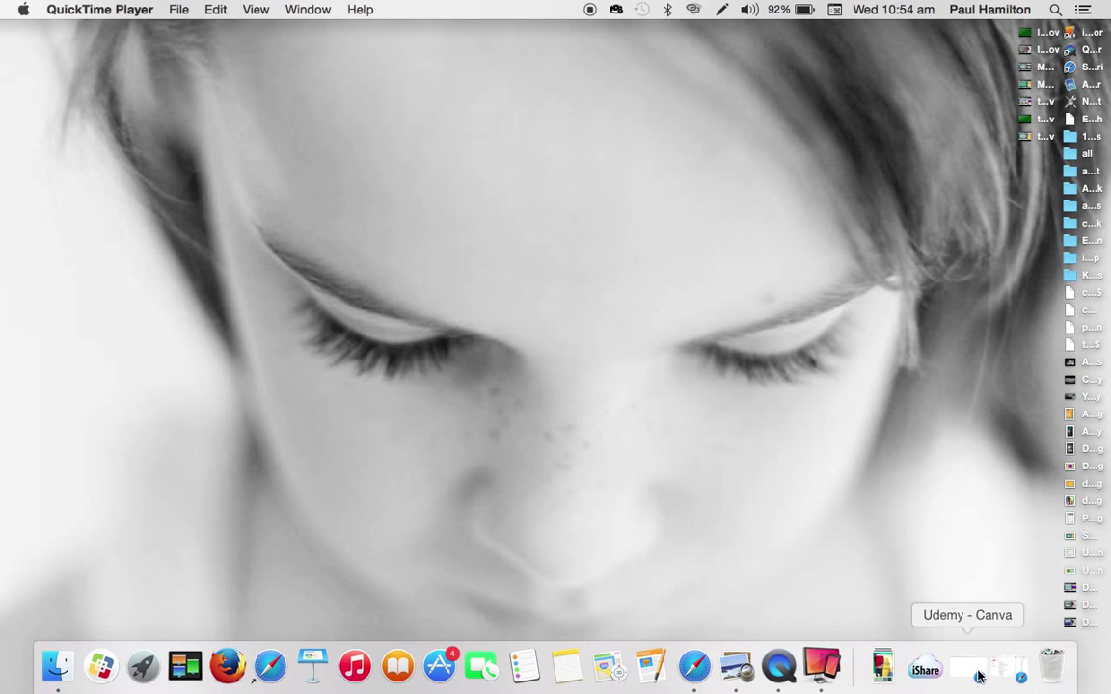
Bring back the minimized Udemy Canva design, then select and deselect its poster text.
click(970, 669)
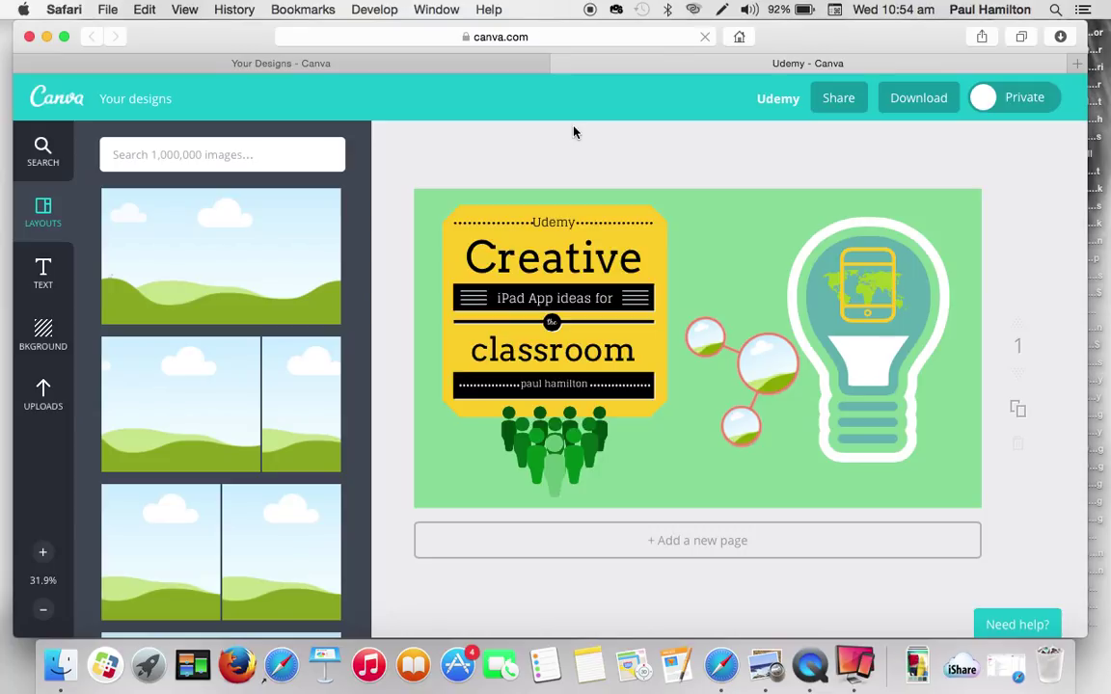
click(606, 290)
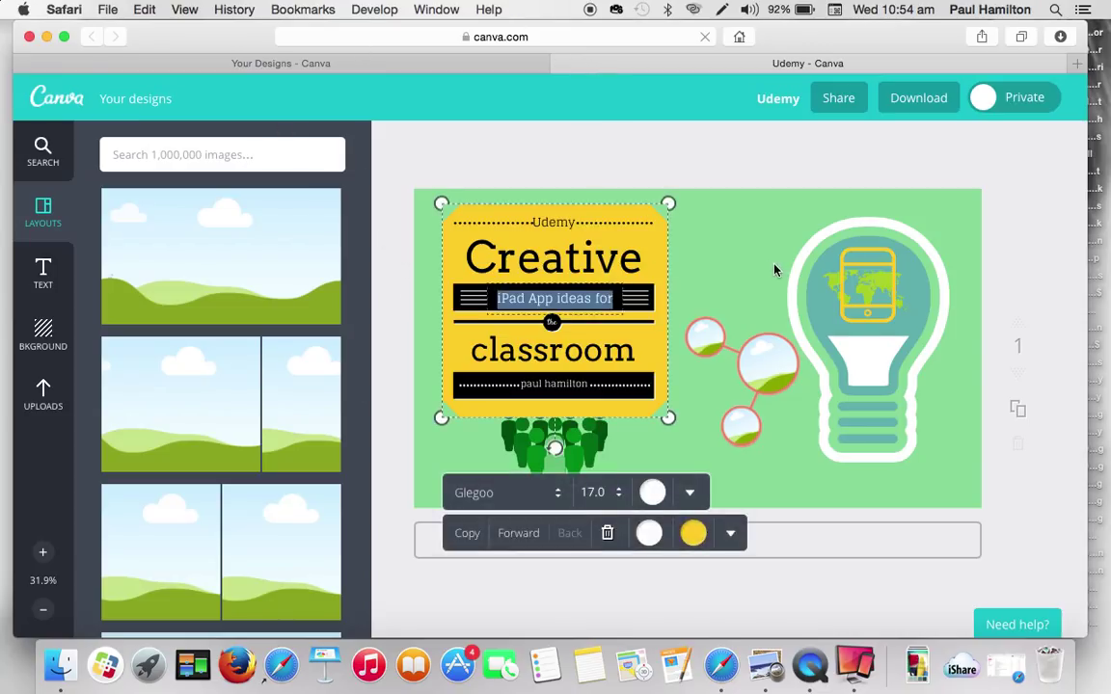
click(773, 269)
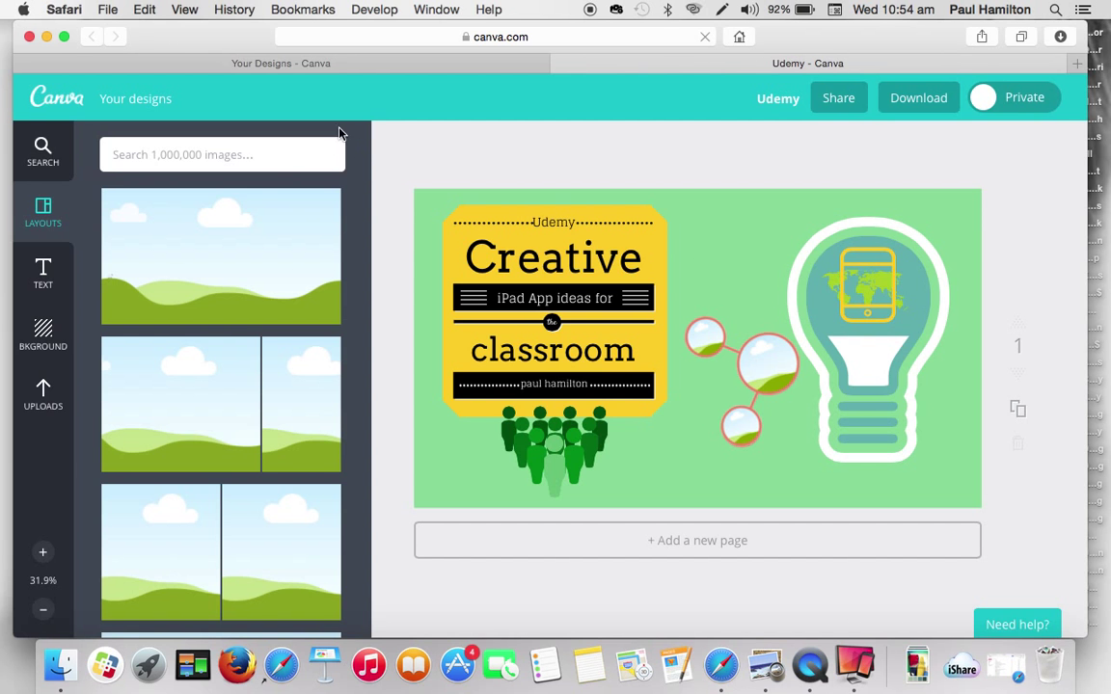
Find the Pinterest Graphic in Your Designs and open it in a new tab.
click(413, 63)
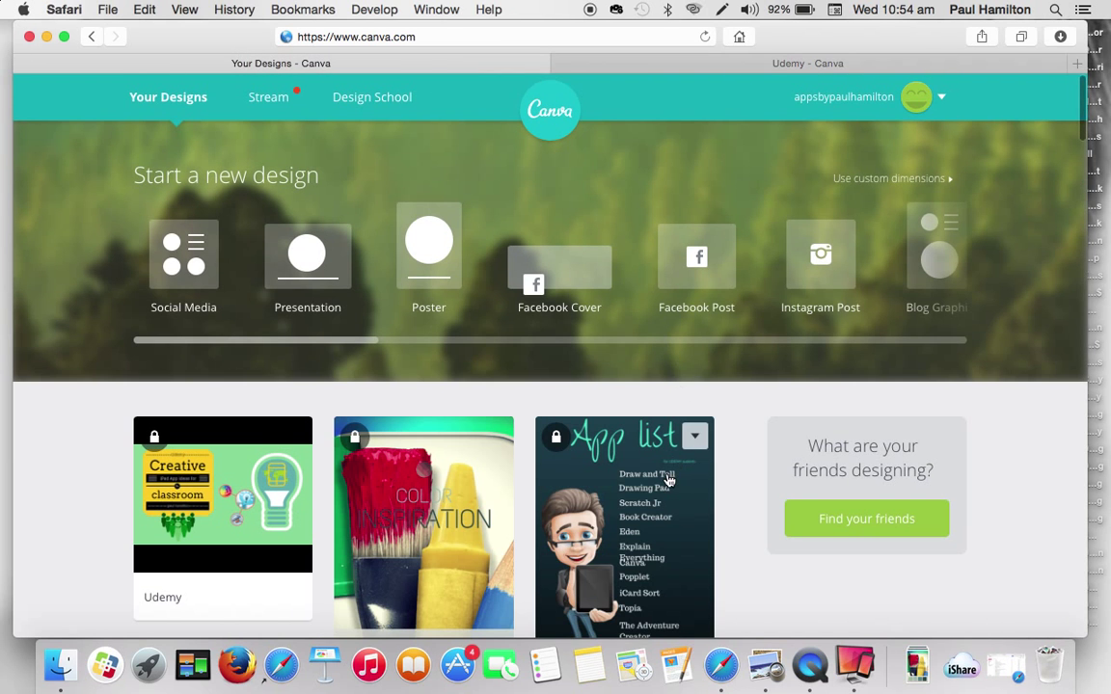
scroll(670, 480, down, 5)
scroll(670, 480, down, 10)
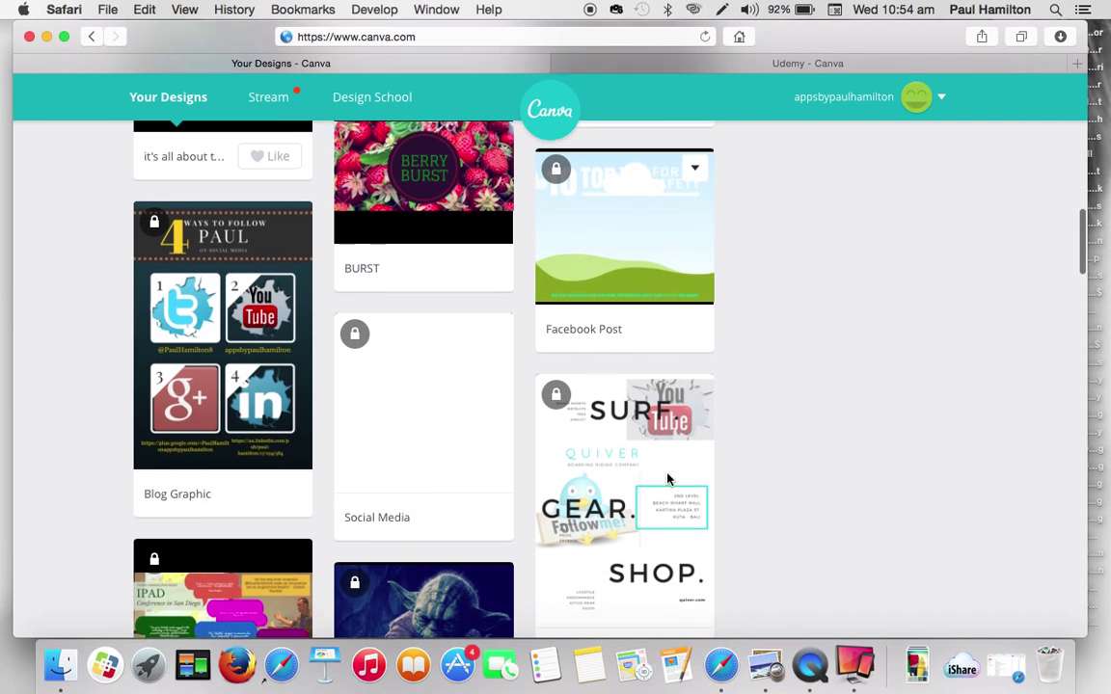
scroll(668, 480, down, 10)
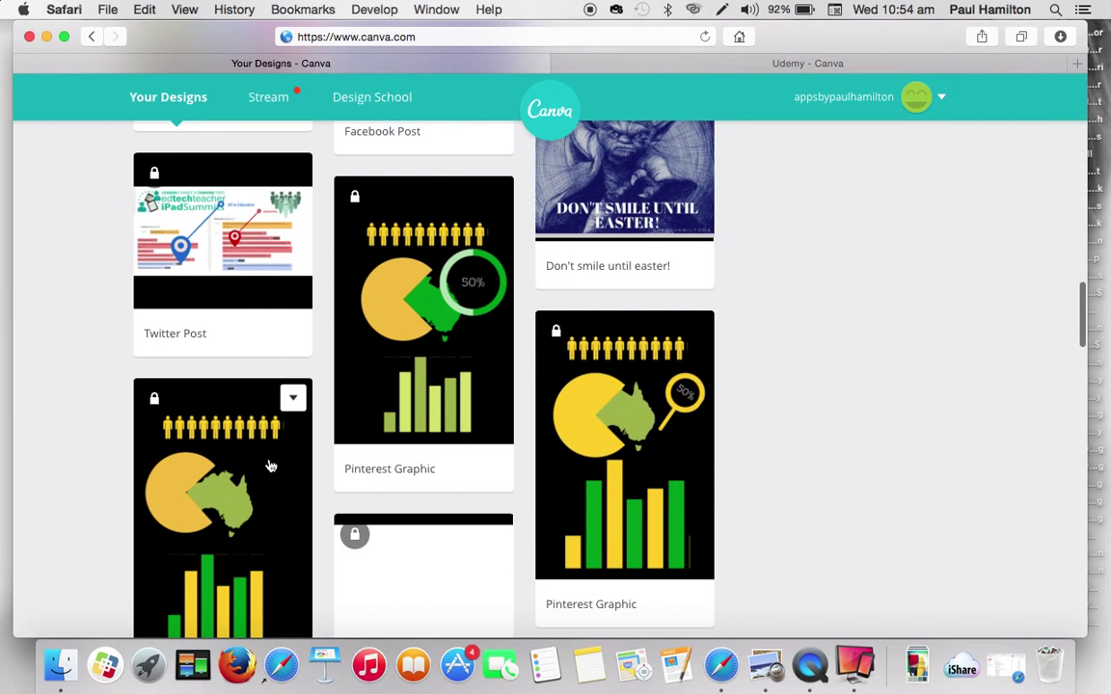
key(super+w)
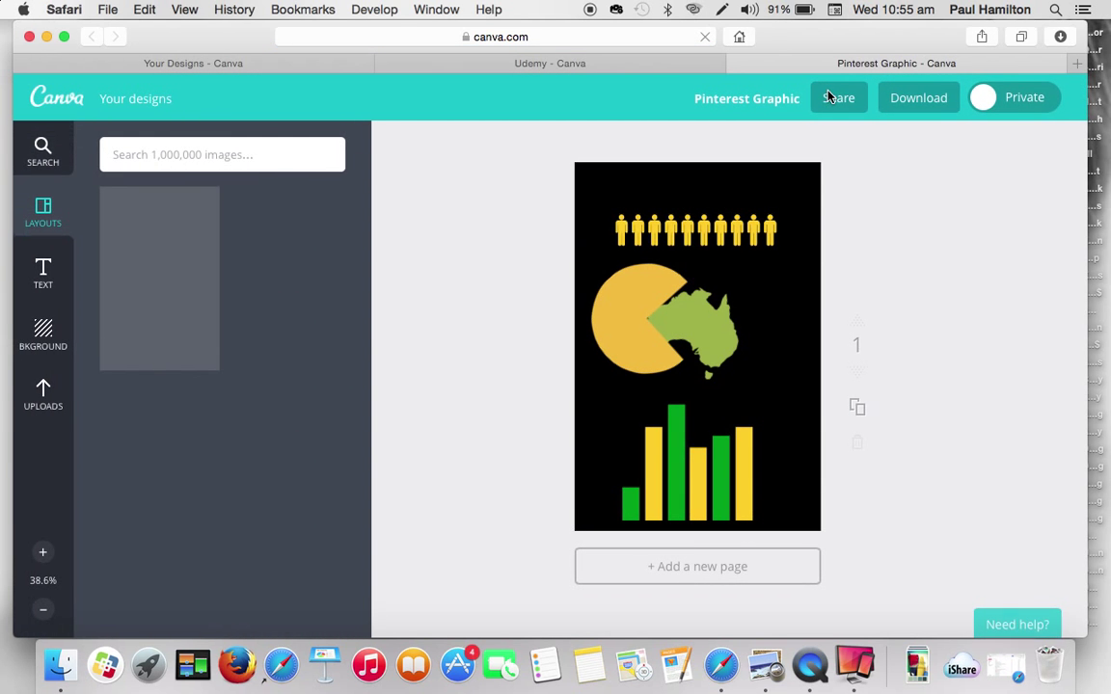
Capture the whole Pinterest Graphic infographic as a Cmd+Shift+4 region screenshot.
scroll(780, 328, up, 2)
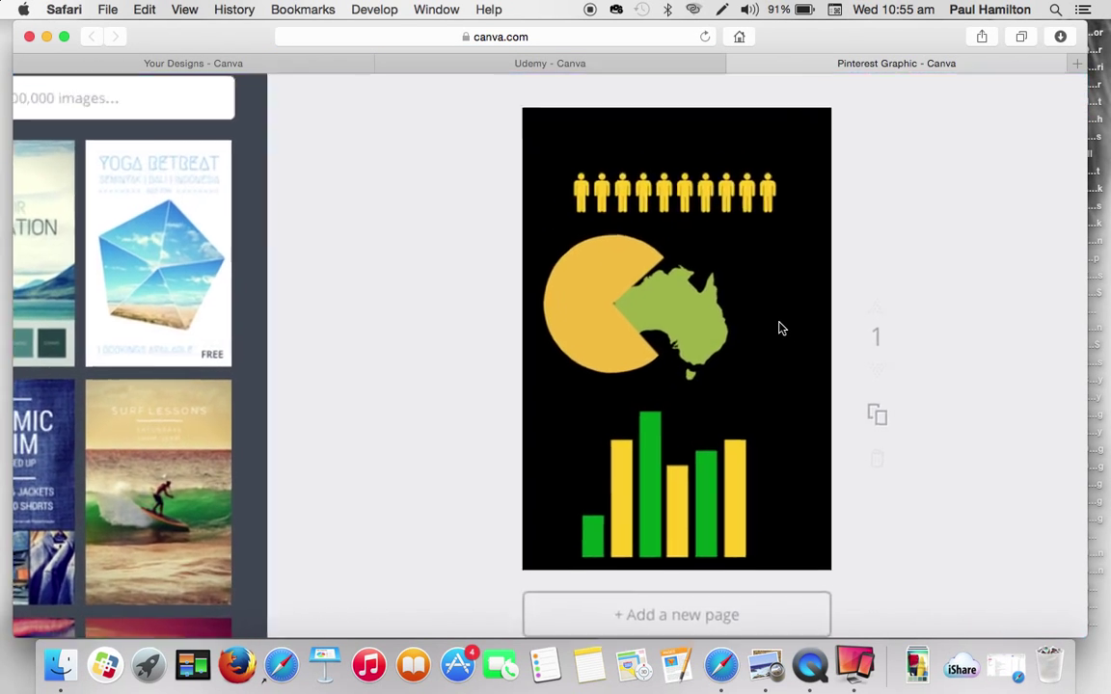
scroll(780, 327, up, 2)
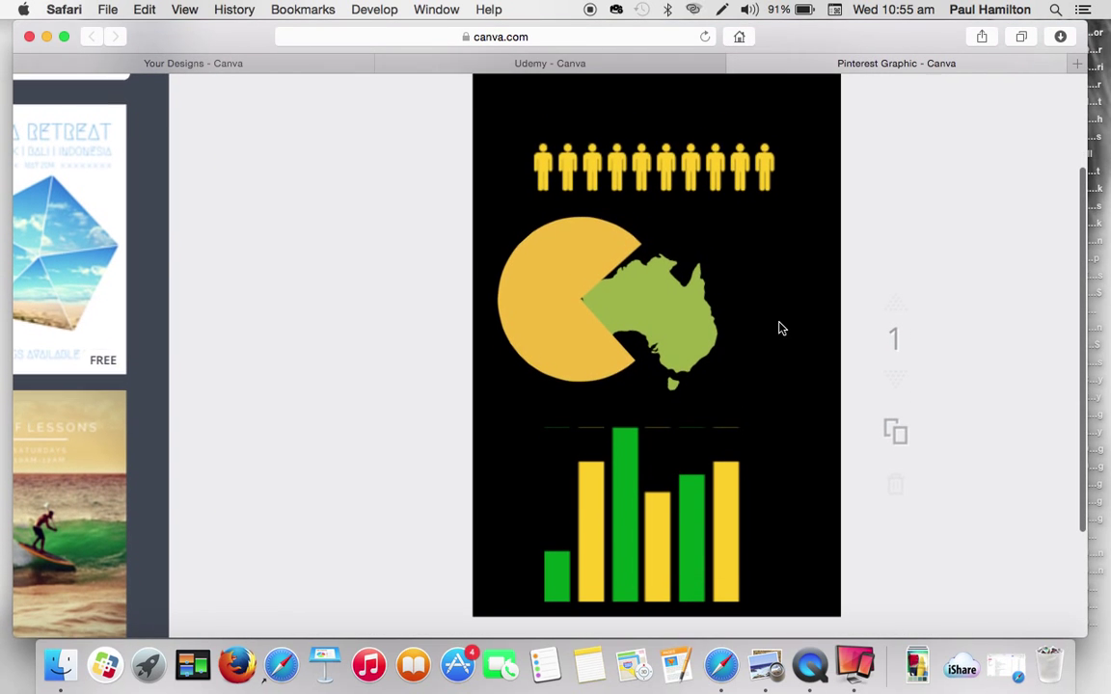
scroll(780, 328, down, 2)
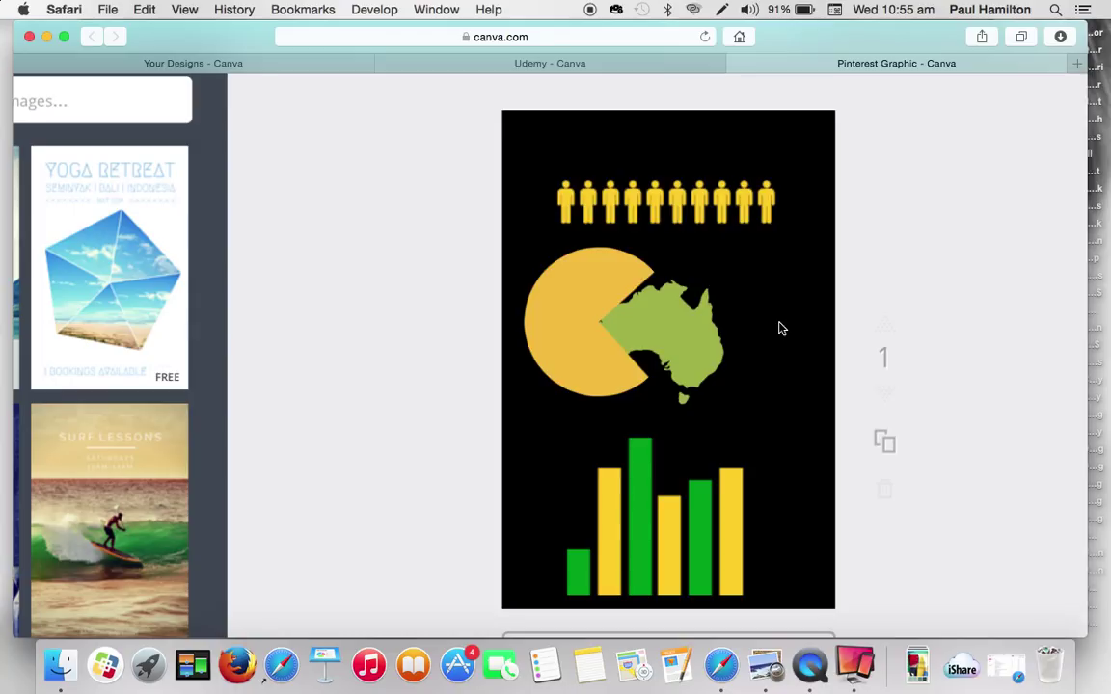
key(super+shift+4)
drag(494, 101, 713, 608)
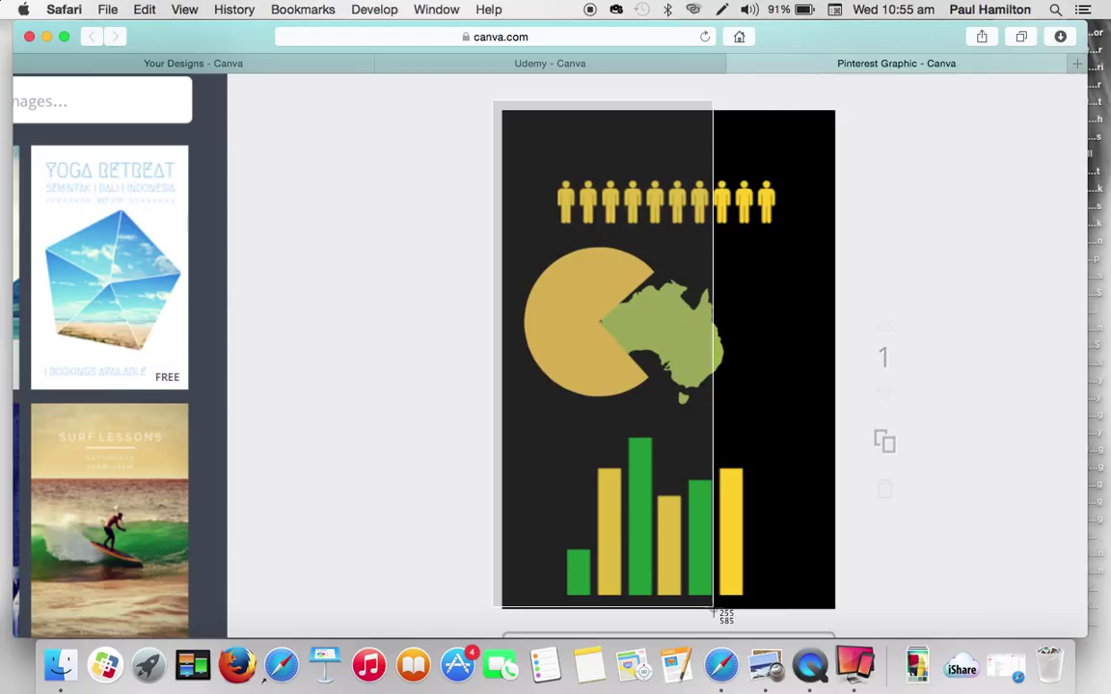
drag(713, 609, 844, 617)
key(super+shift+4)
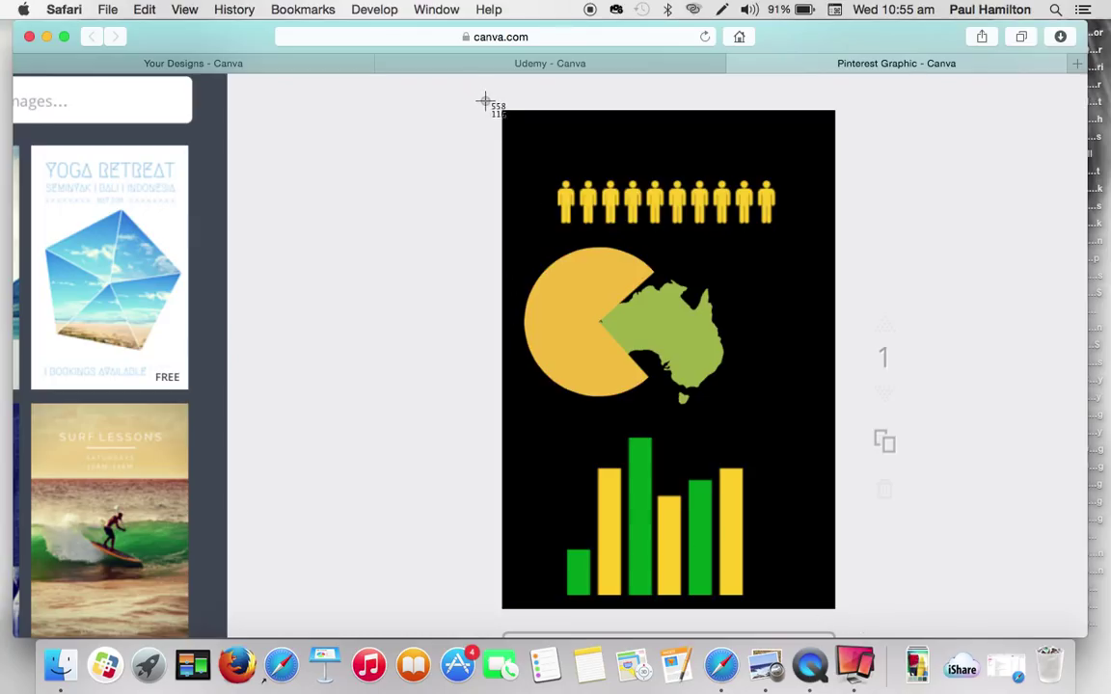
drag(490, 102, 849, 624)
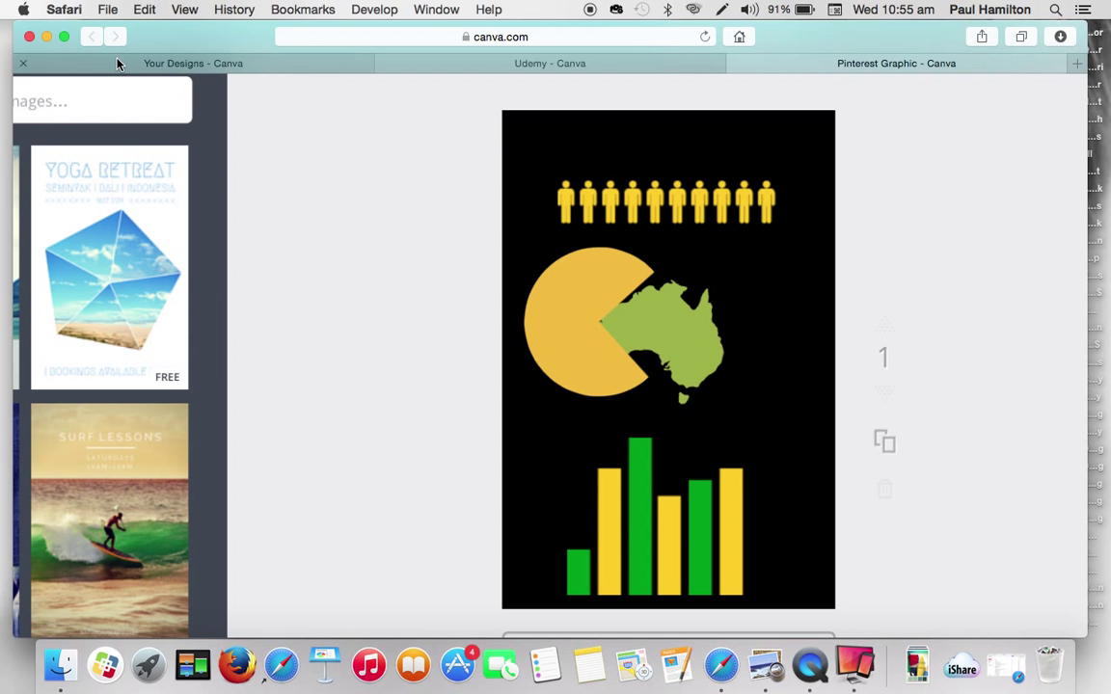
Minimize Canva, switch to Google Drive and start a new presentation from CREATE.
click(46, 38)
click(950, 631)
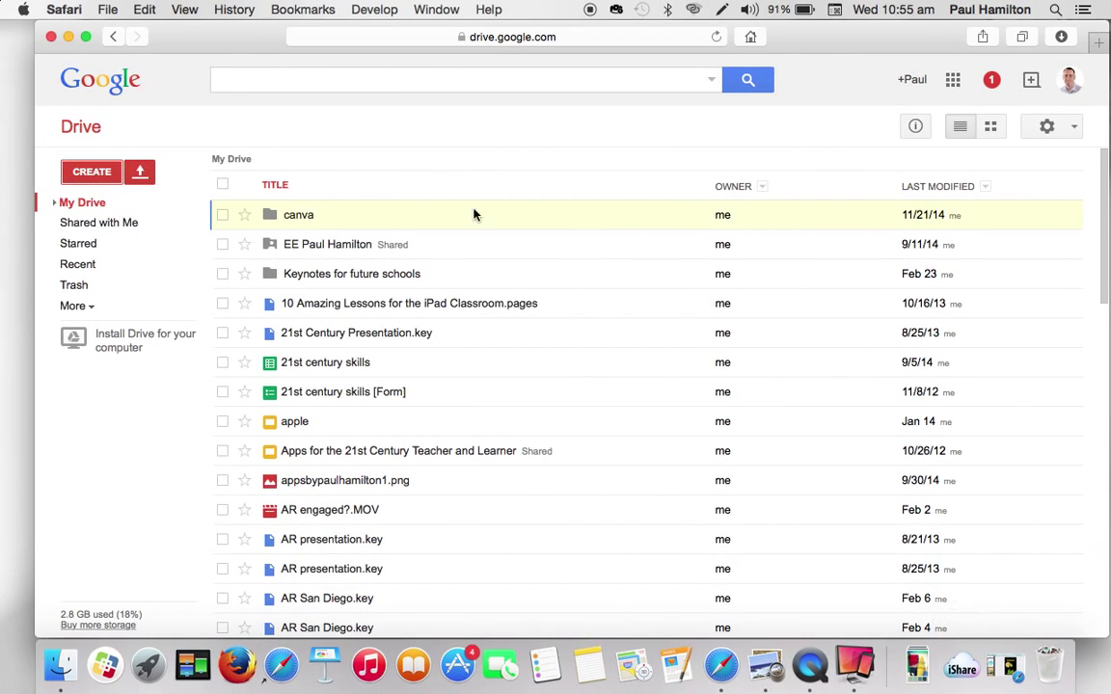
click(92, 173)
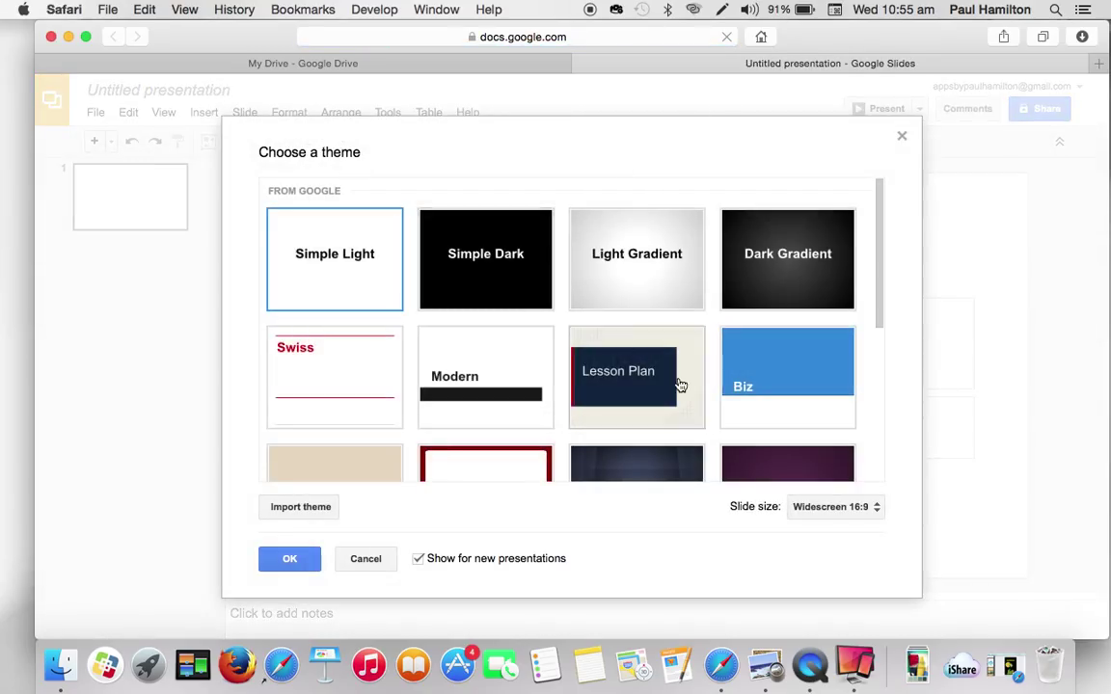
Apply the Simple Light theme and delete the title and subtitle placeholders.
click(287, 561)
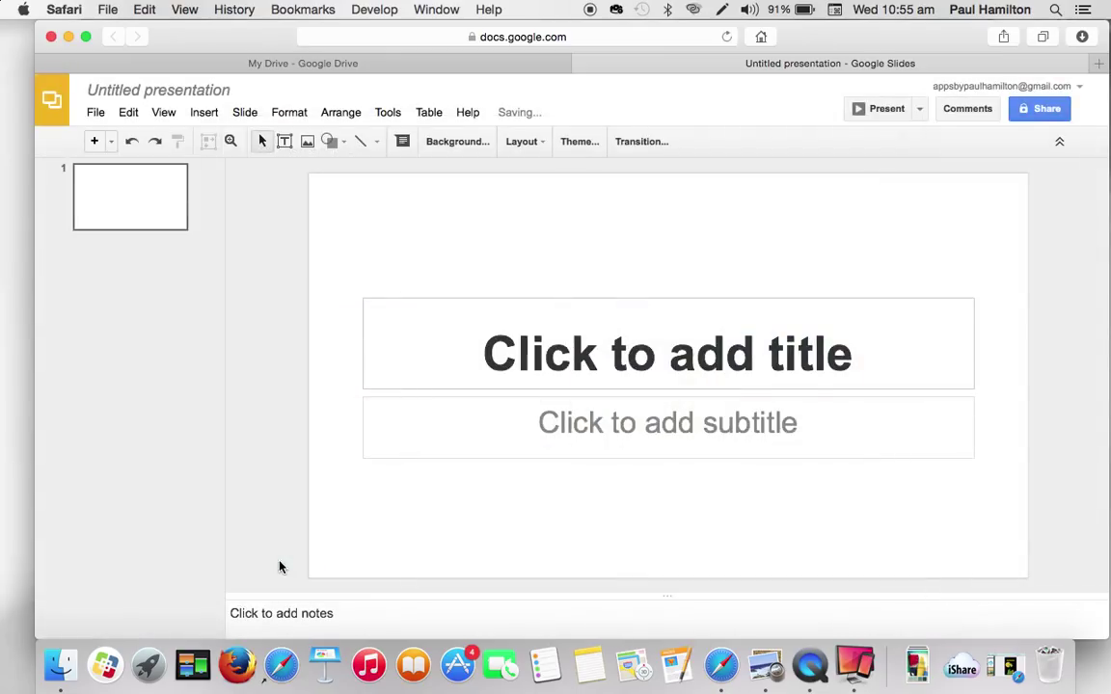
click(692, 387)
key(BackSpace)
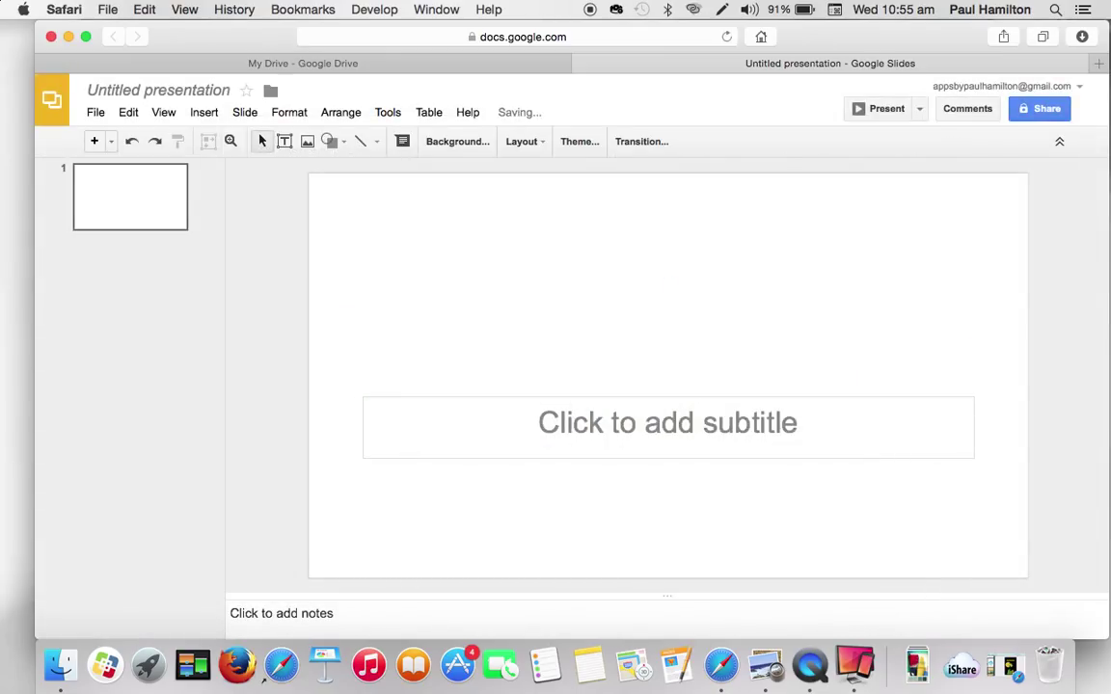
click(692, 406)
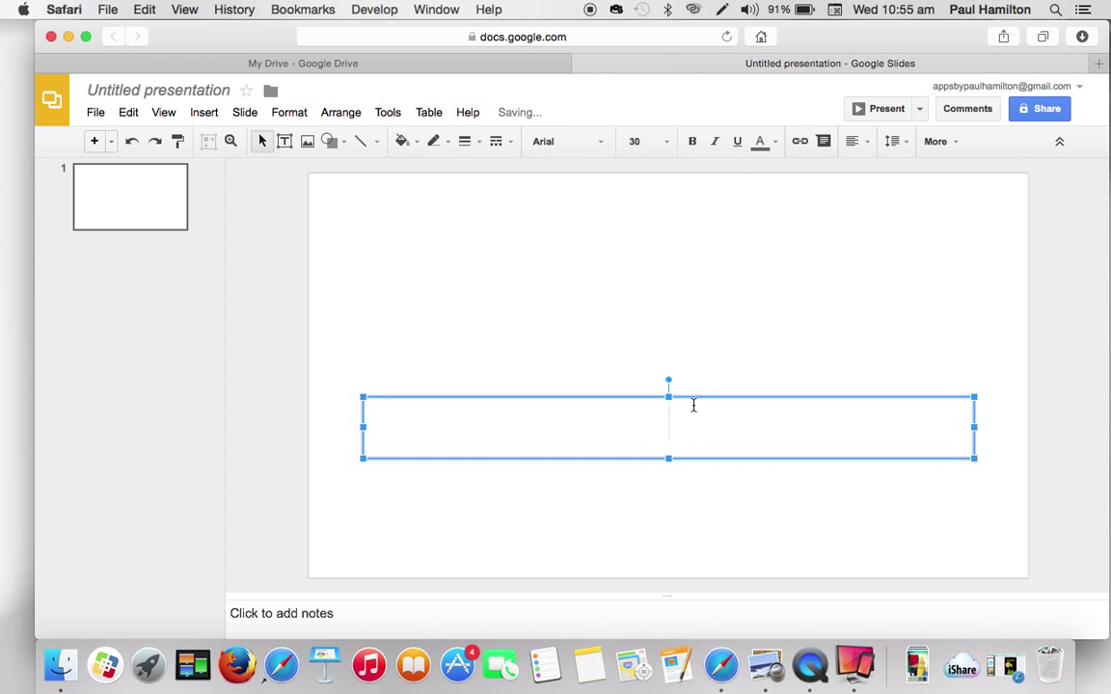
click(704, 396)
key(BackSpace)
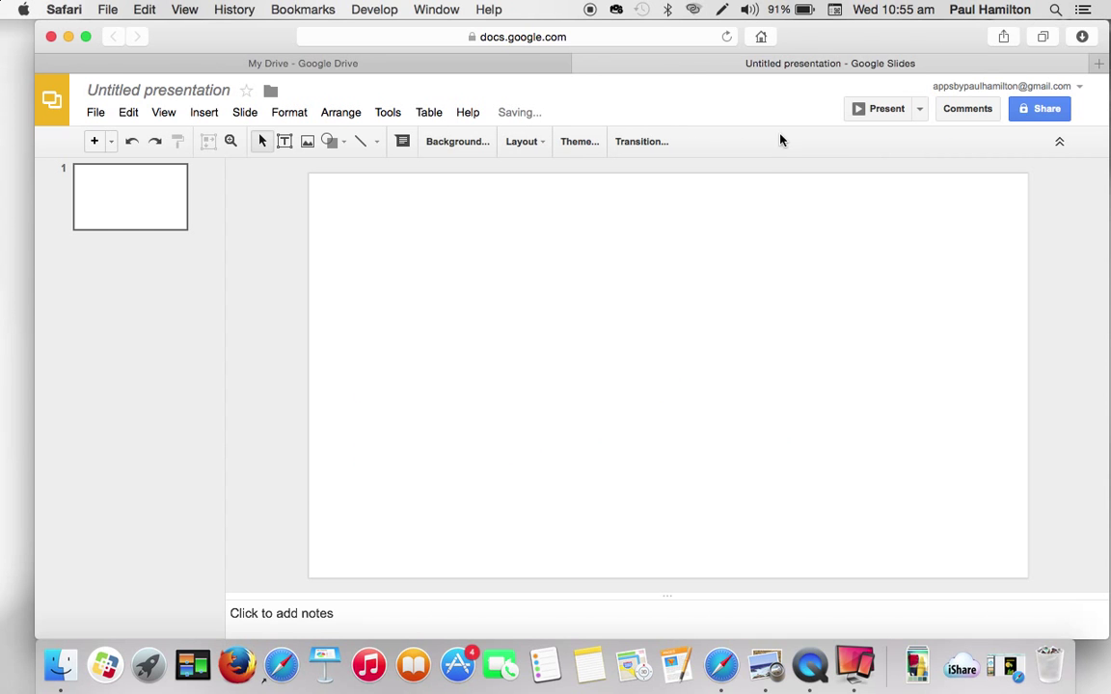
Drop the infographic screenshot from the desktop onto slide one, filling its left side.
drag(892, 39, 758, 6)
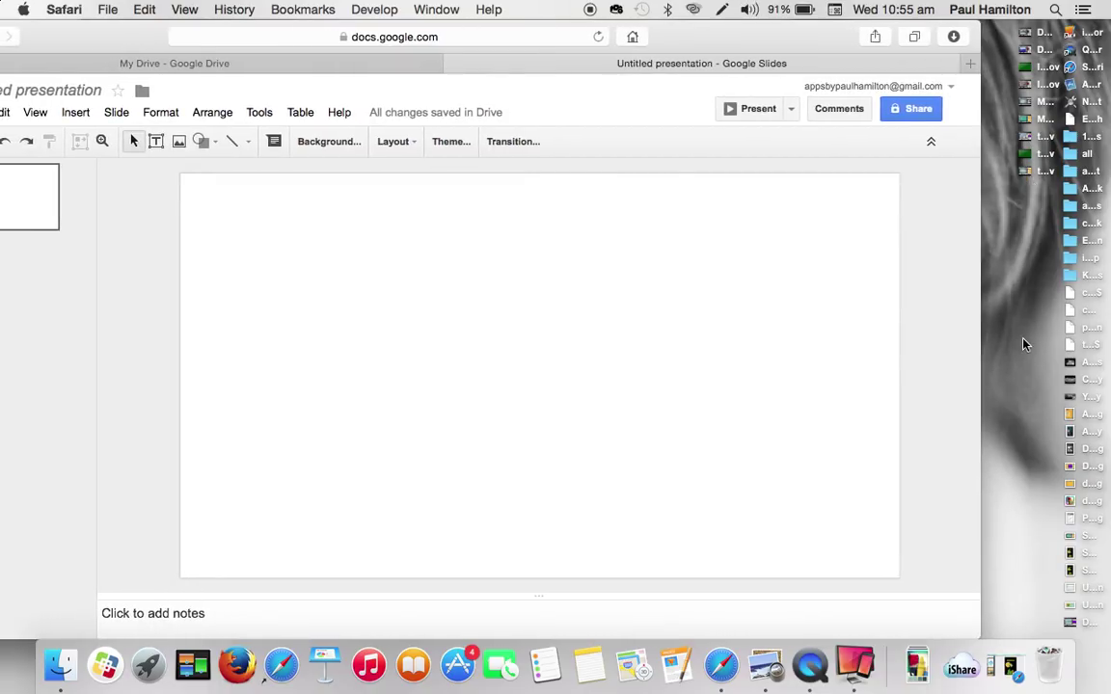
drag(1069, 553, 352, 368)
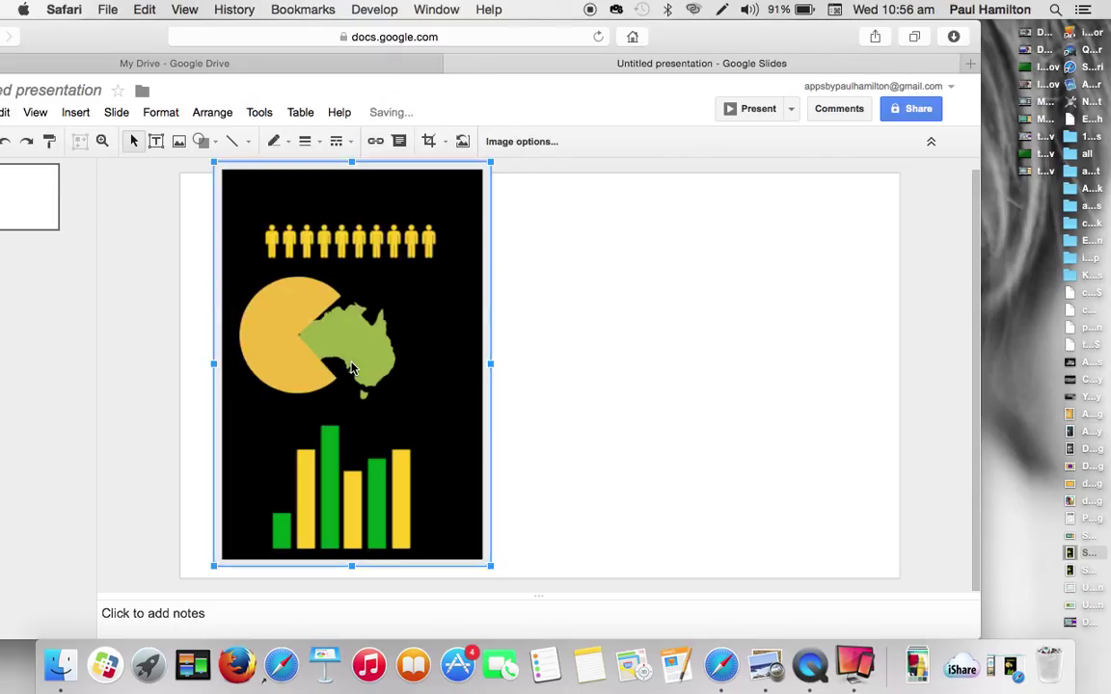
drag(491, 562, 457, 528)
drag(436, 485, 435, 487)
key(Escape)
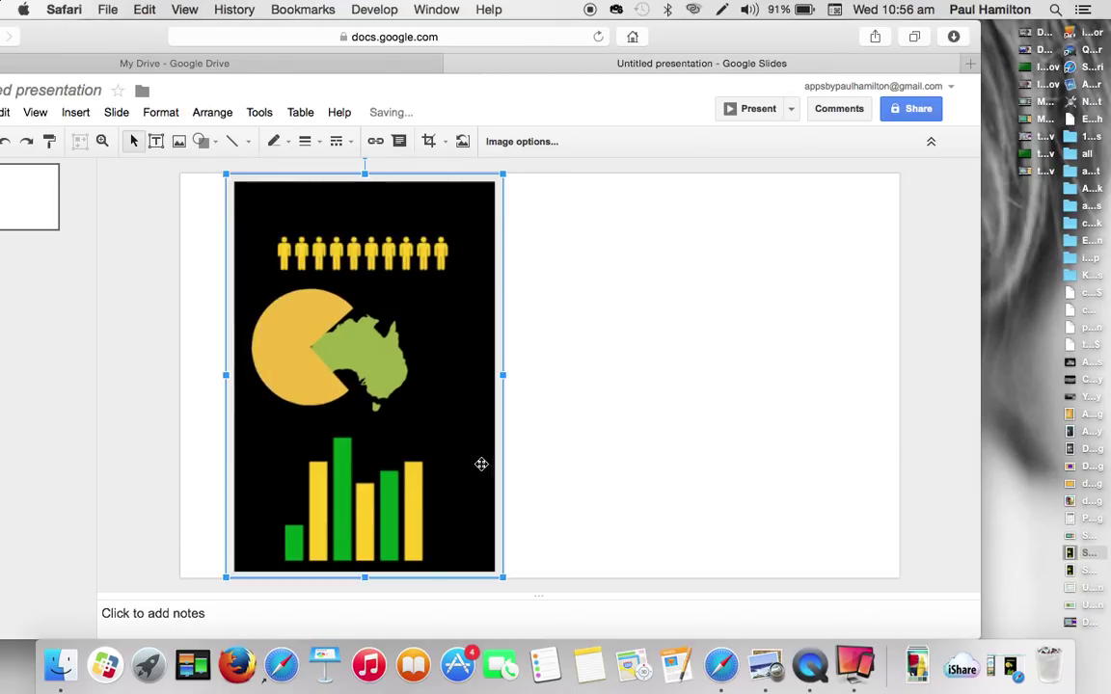
click(615, 421)
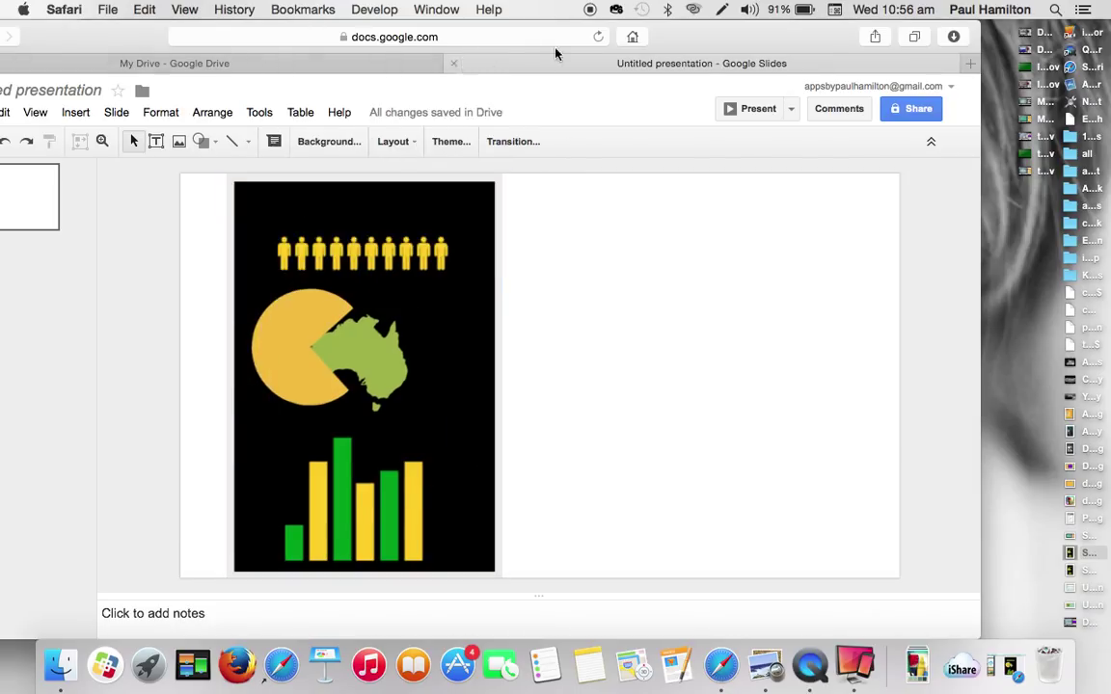
drag(734, 38, 815, 7)
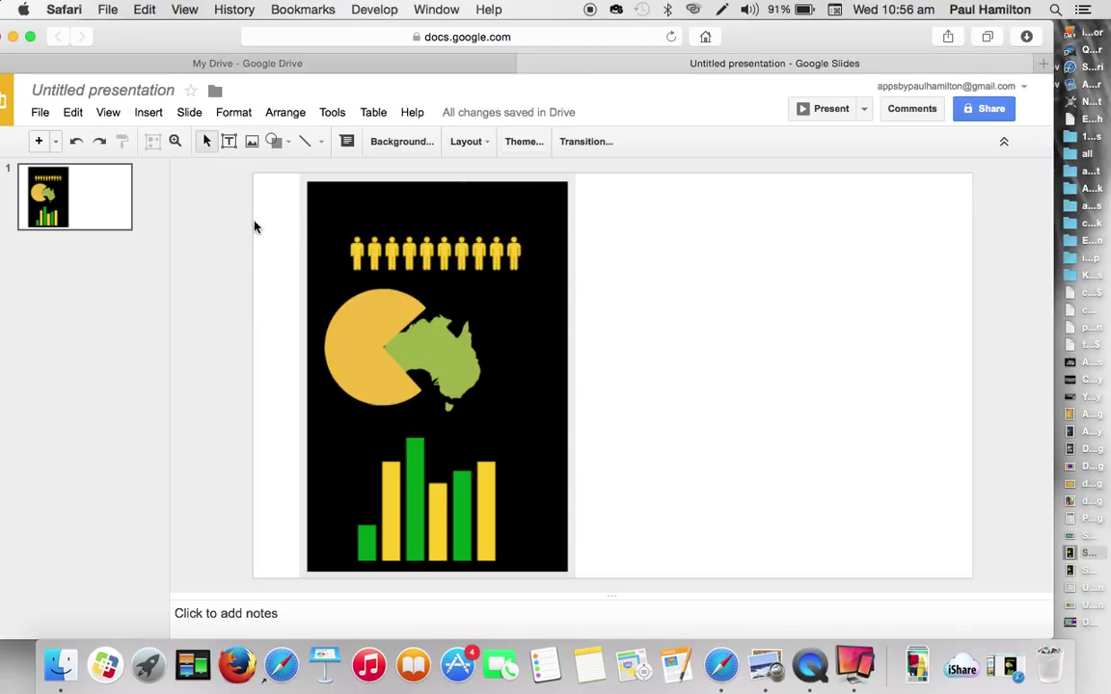
Add 'Style: ???' and 'Colours:' text boxes down the slide's right side.
click(229, 143)
drag(675, 197, 898, 254)
text(Style)
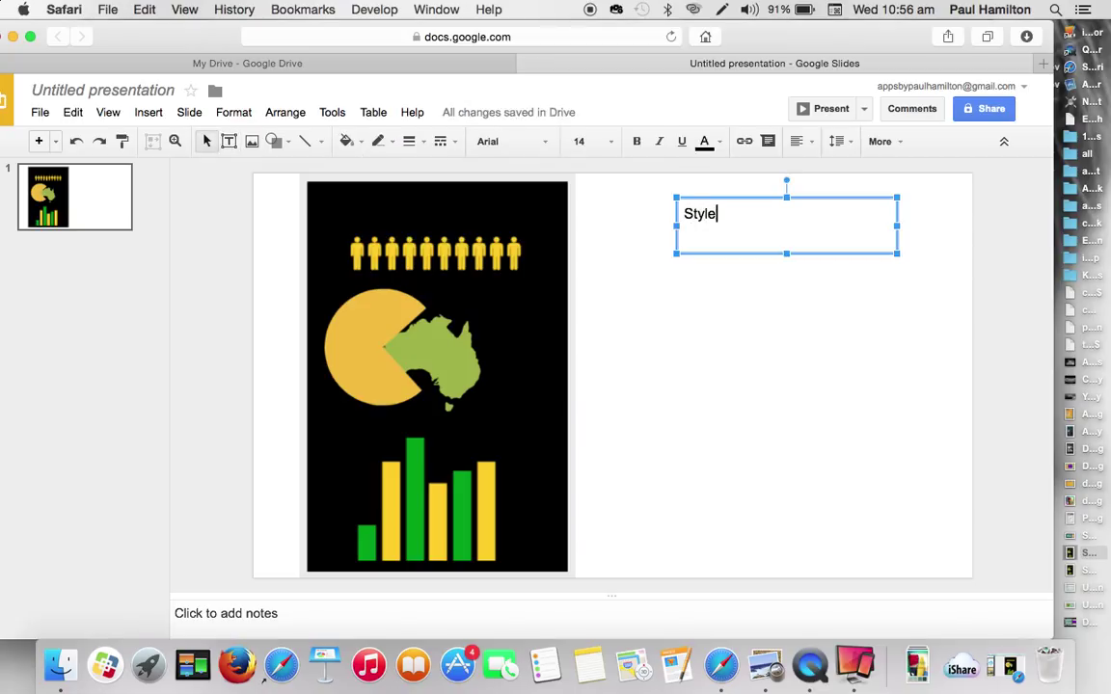
text(: ???)
click(769, 327)
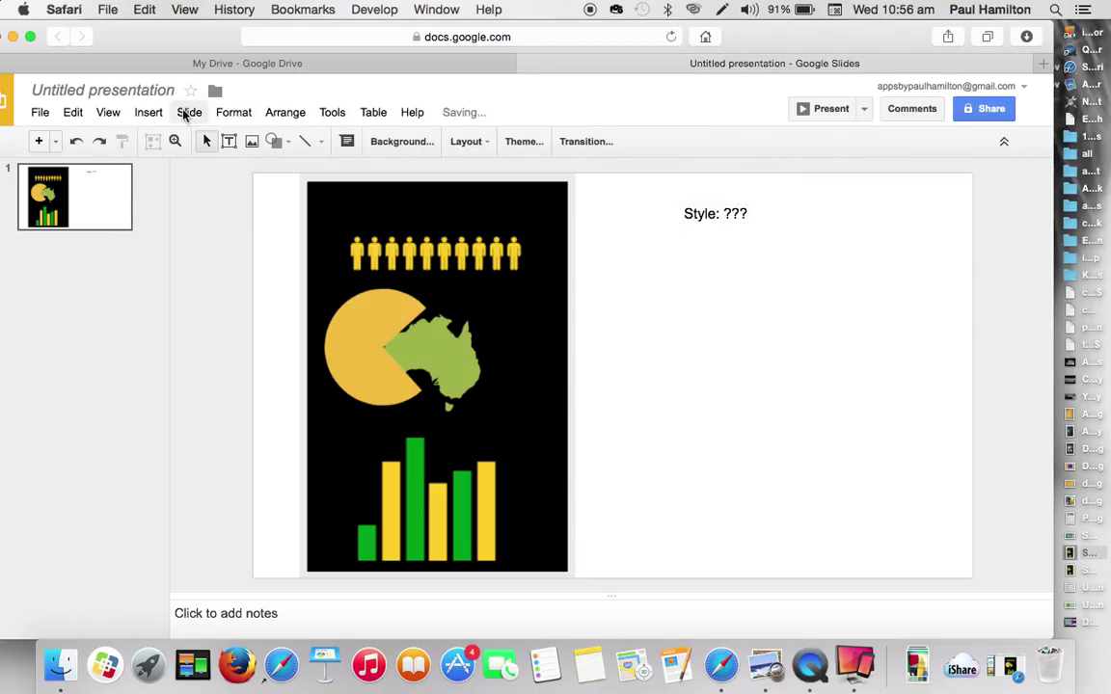
click(228, 141)
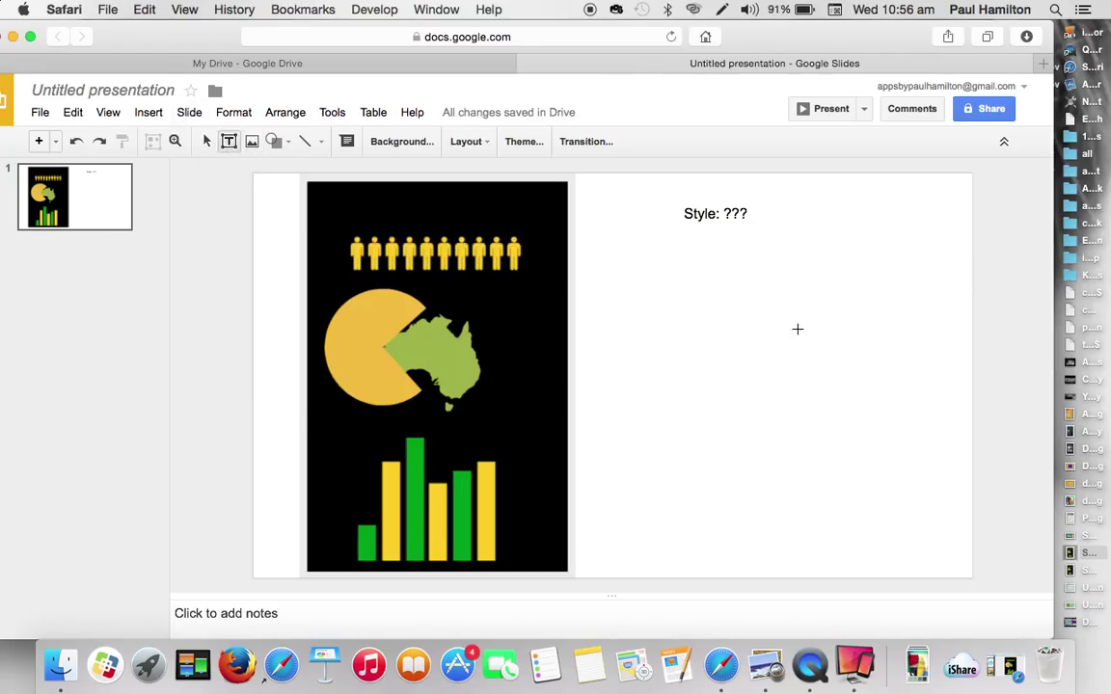
drag(705, 289, 904, 355)
text(Col)
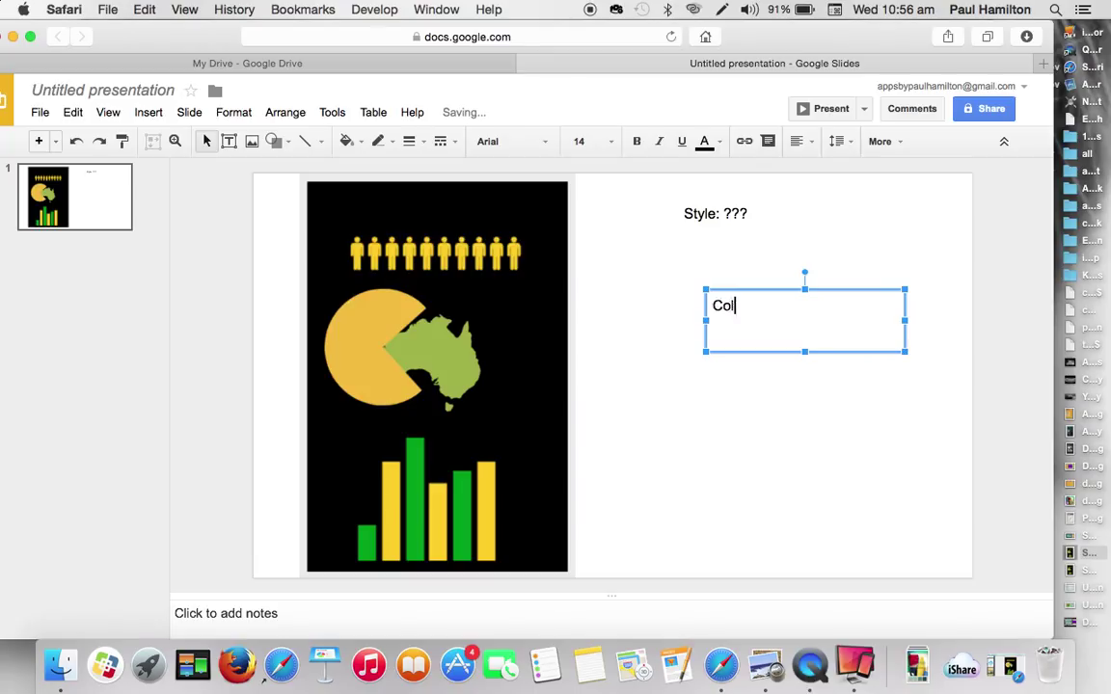
text(ours:)
click(805, 447)
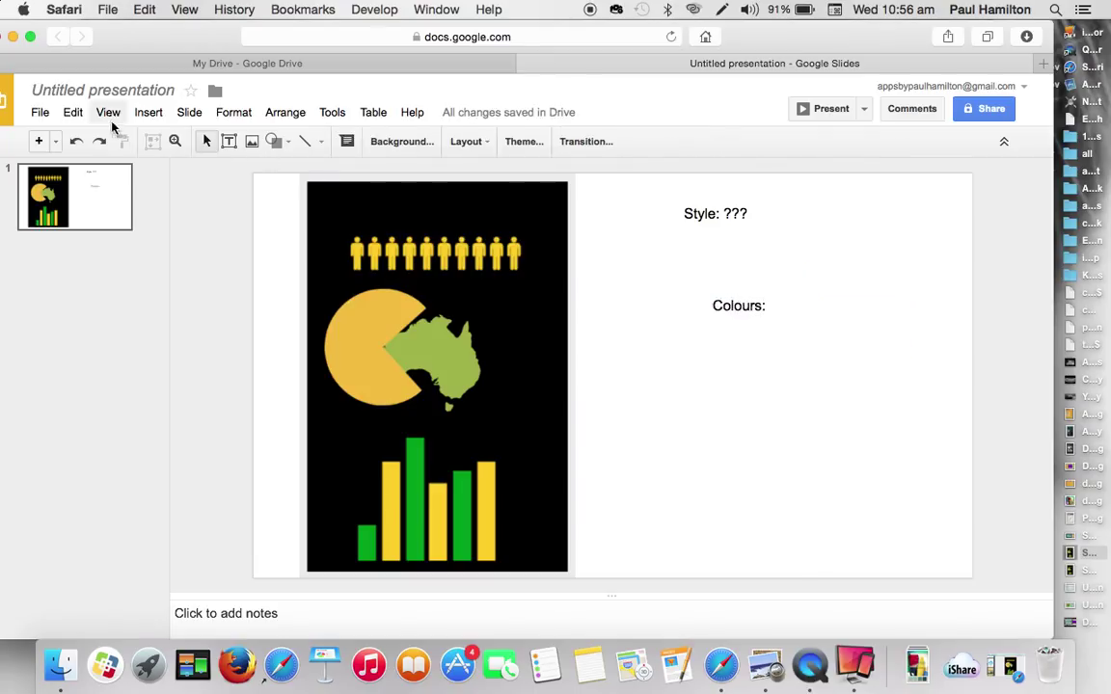
Add a 'Fonts:' text box below Colours and move it lower and left.
click(230, 142)
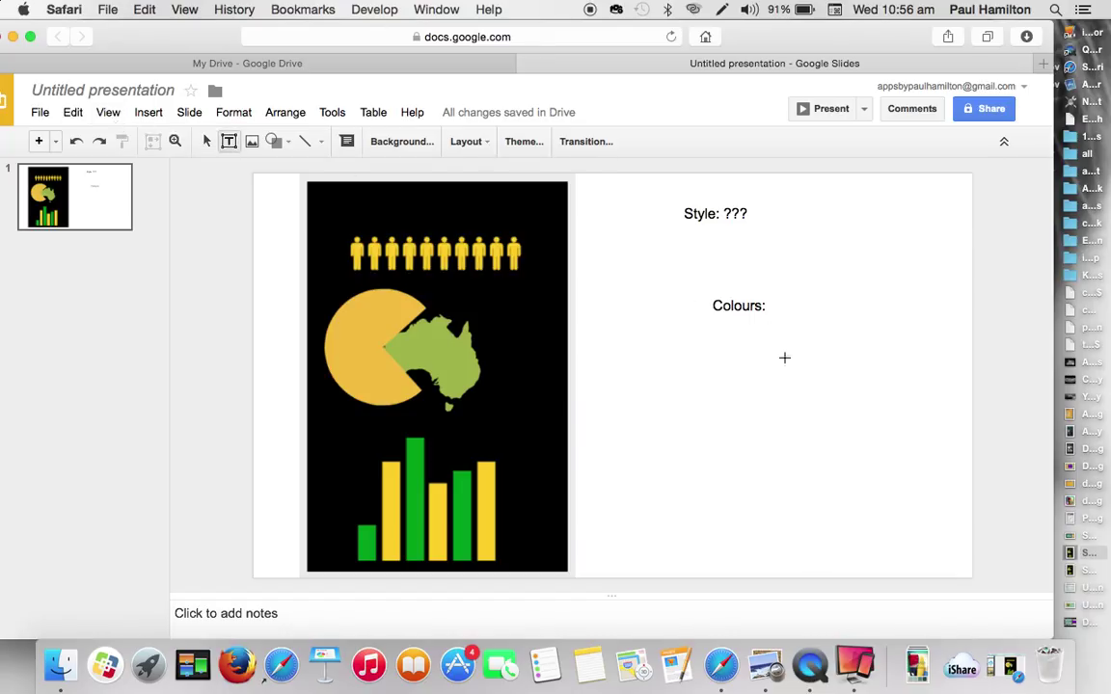
drag(704, 389, 859, 424)
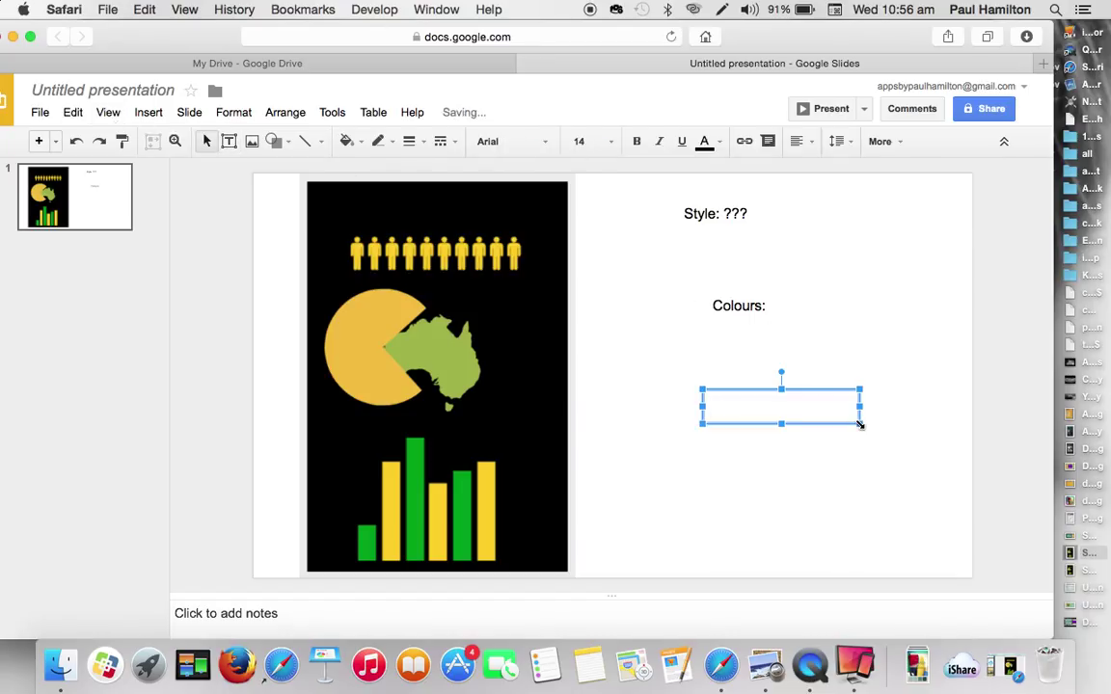
text(Fonts:)
click(791, 530)
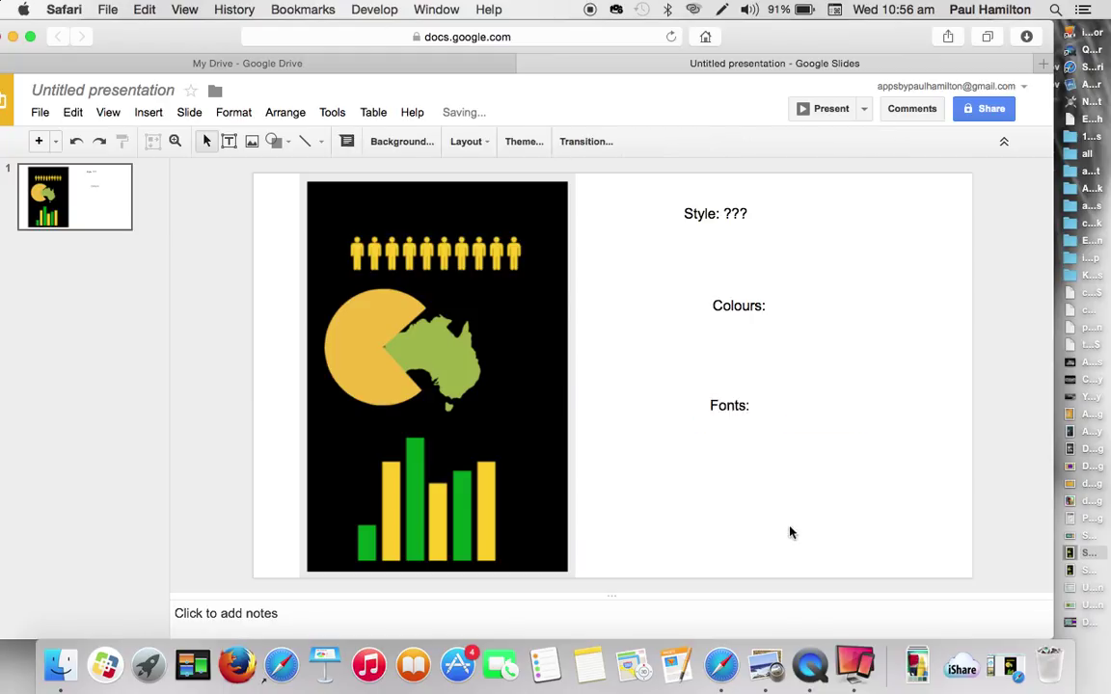
click(745, 409)
drag(851, 388, 798, 428)
click(749, 305)
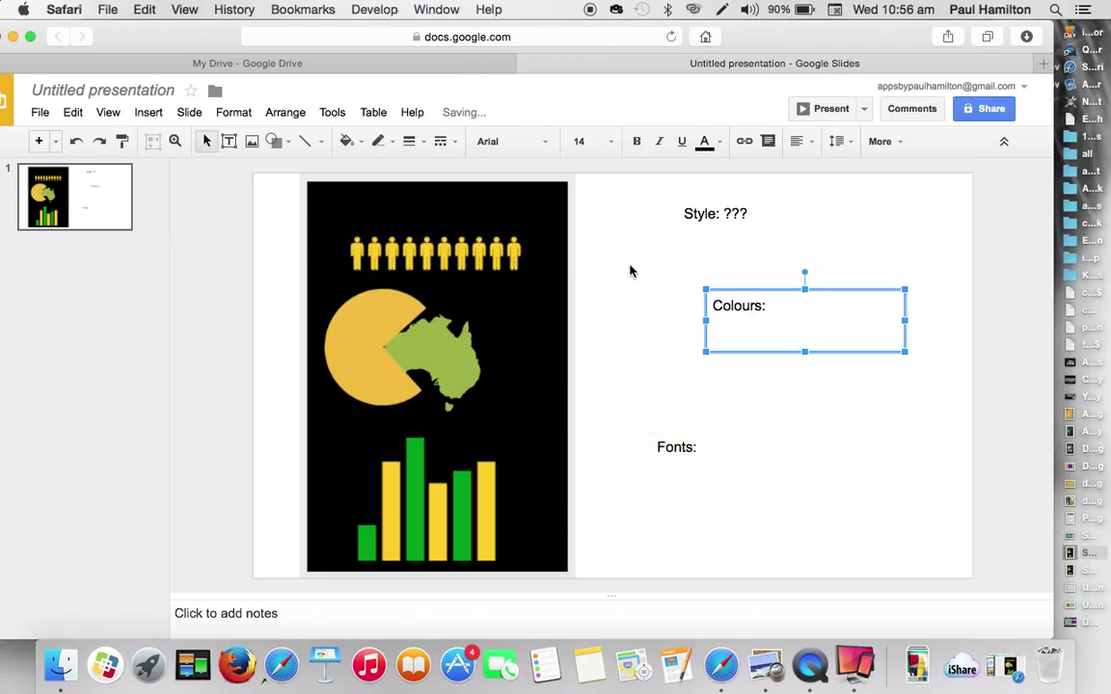
click(629, 268)
Draw arrows: Style to the yellow figures, Colours to the Australia map, Fonts to the bar chart.
click(321, 141)
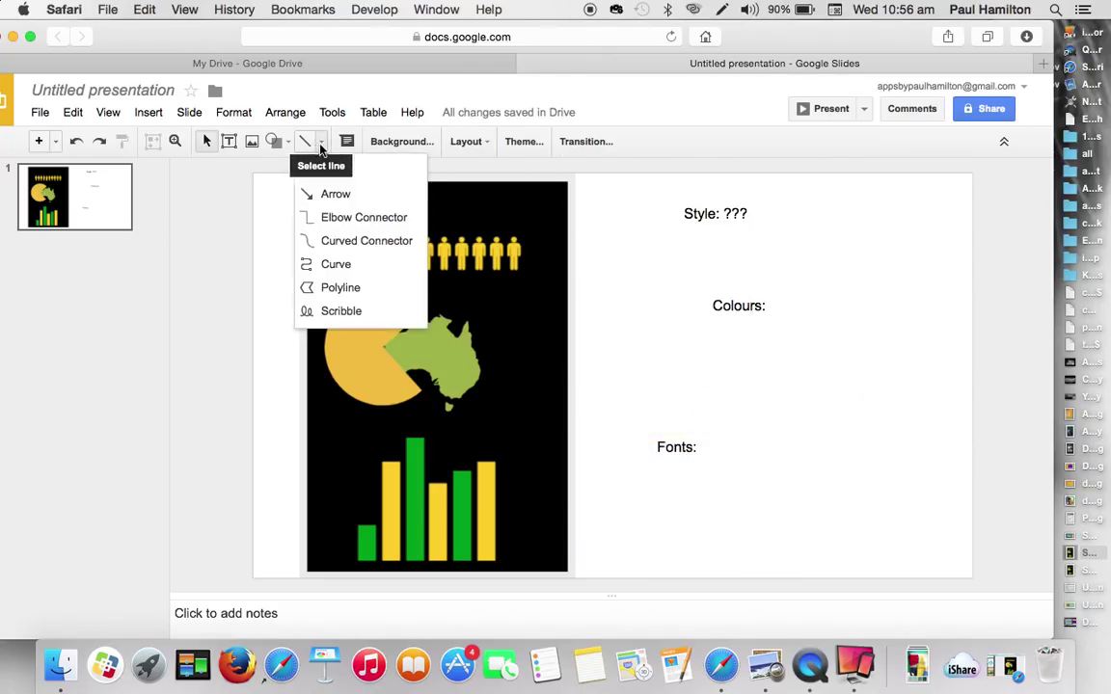
click(335, 194)
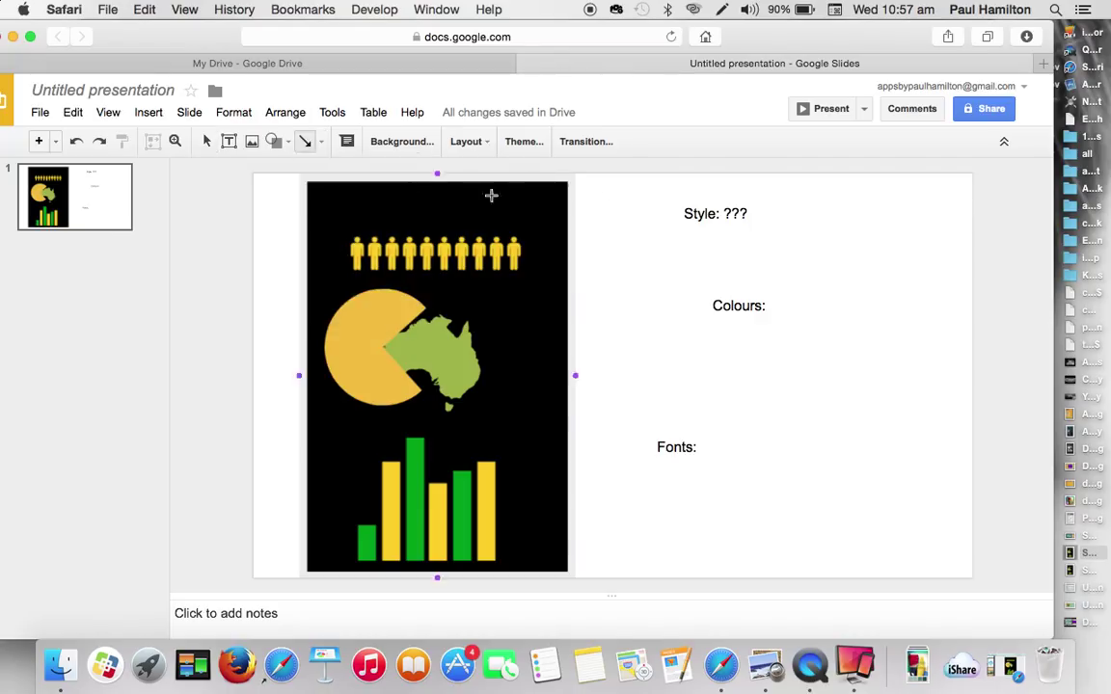
drag(669, 213, 529, 250)
click(694, 354)
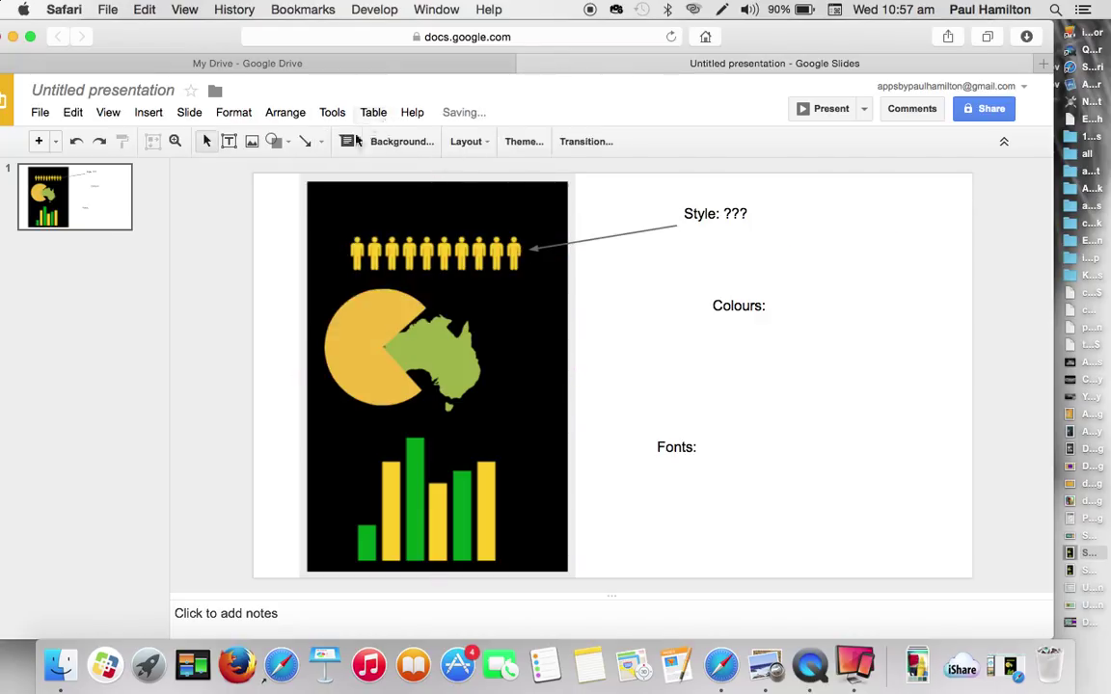
click(304, 145)
drag(669, 311, 440, 341)
click(597, 398)
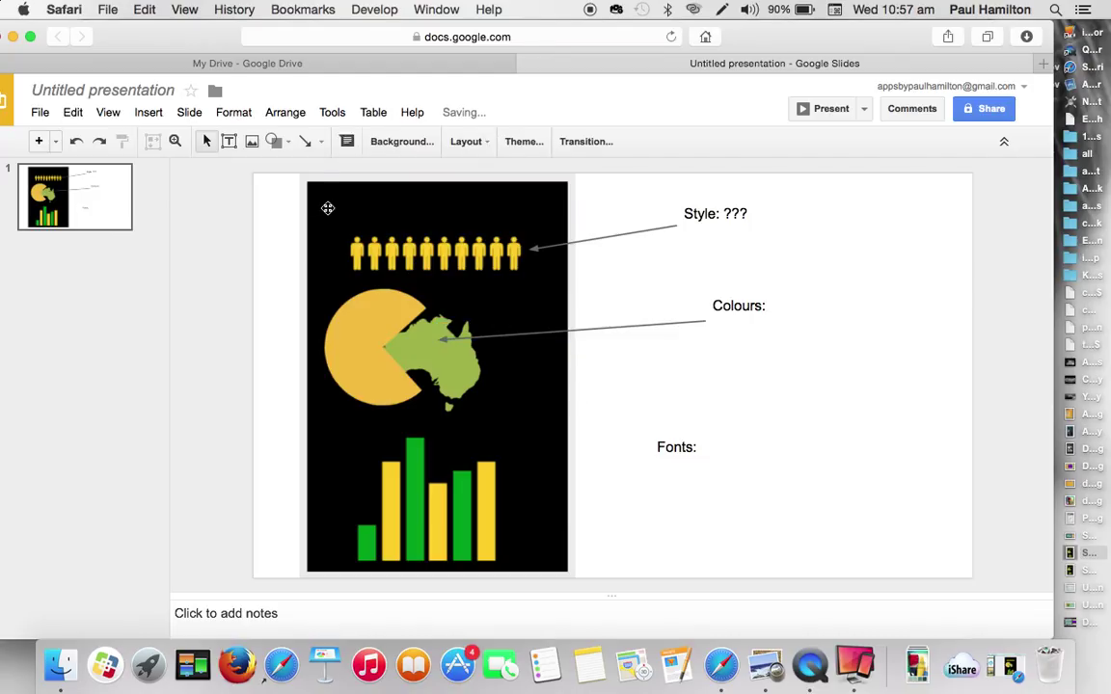
click(306, 142)
mouse_move(637, 452)
mouse_down()
mouse_move(580, 427)
mouse_move(478, 433)
mouse_up()
right_click(743, 503)
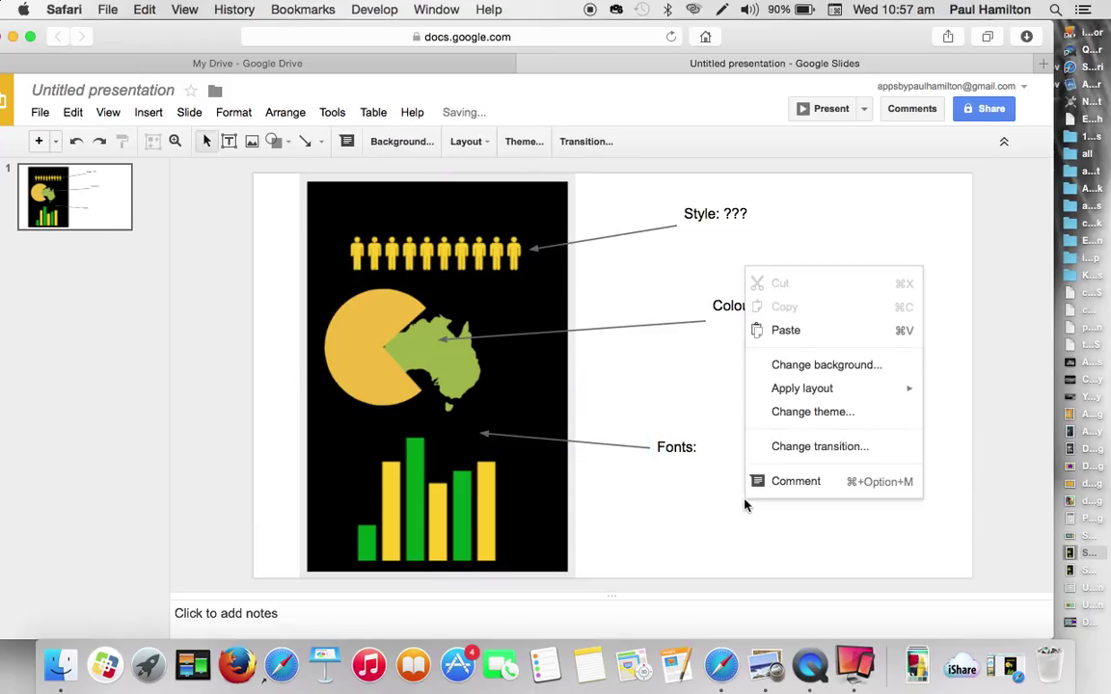
click(634, 513)
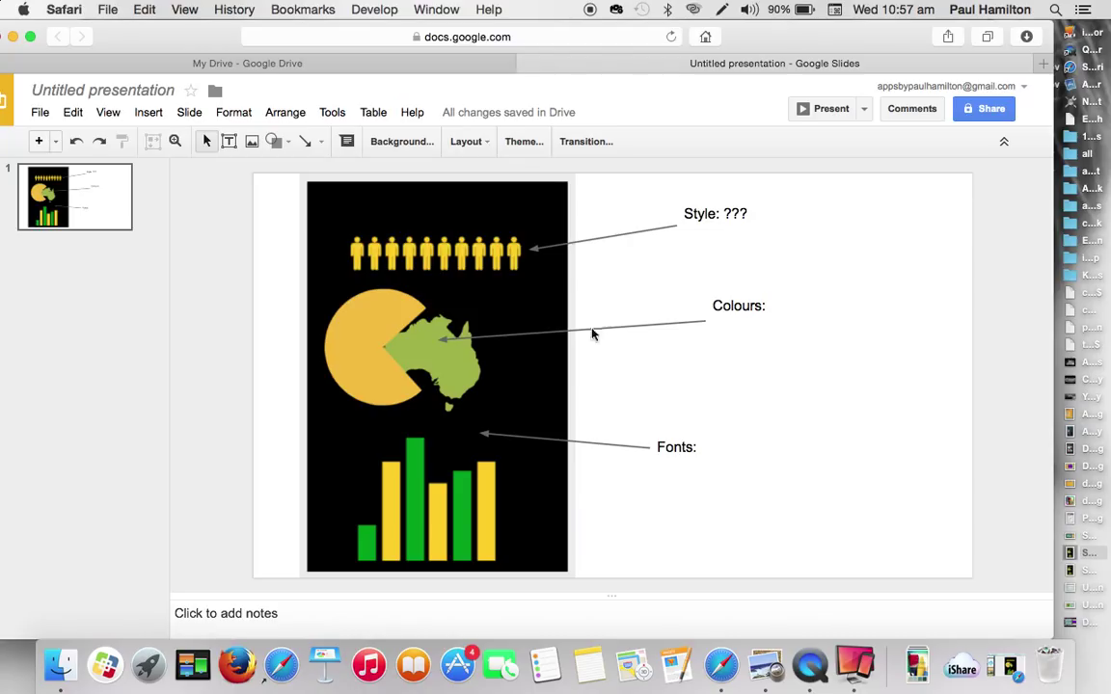
Change the 'Untitled presentation' title to 'Feedback for infographic' in the Rename dialog.
click(149, 94)
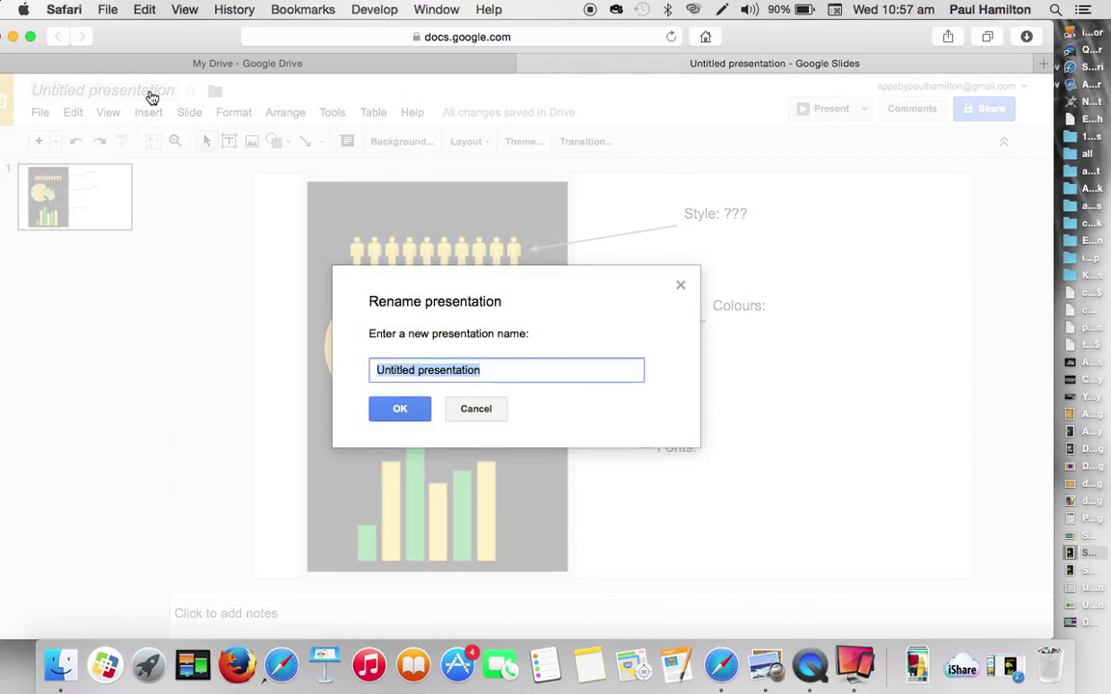
text(Feedback)
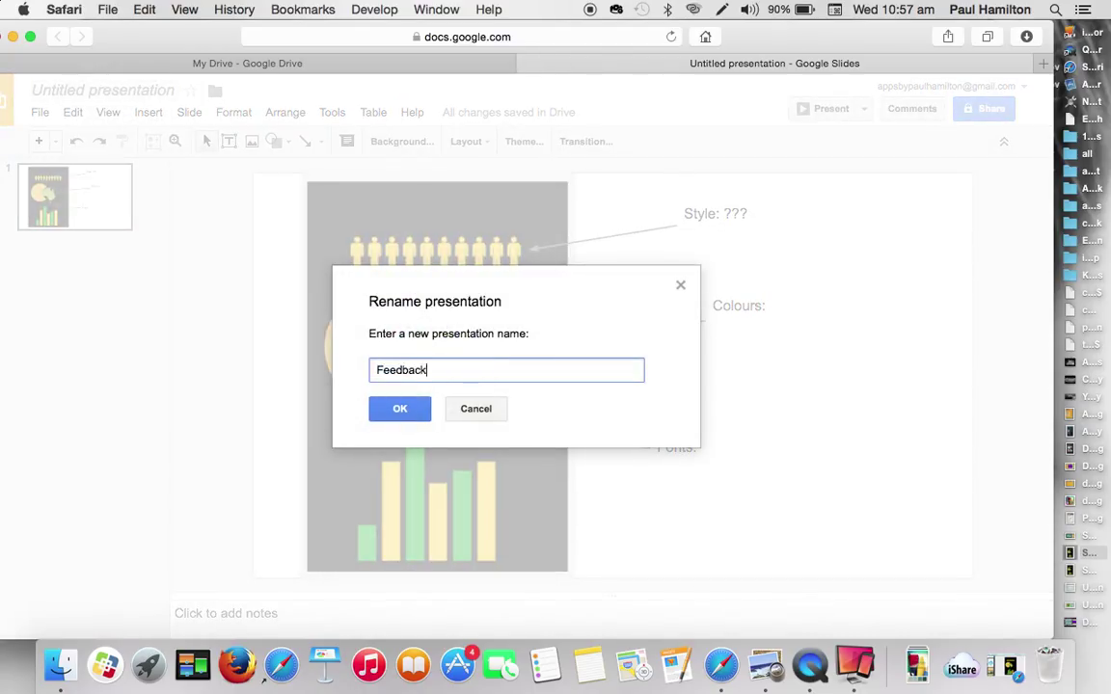
text( for infogra)
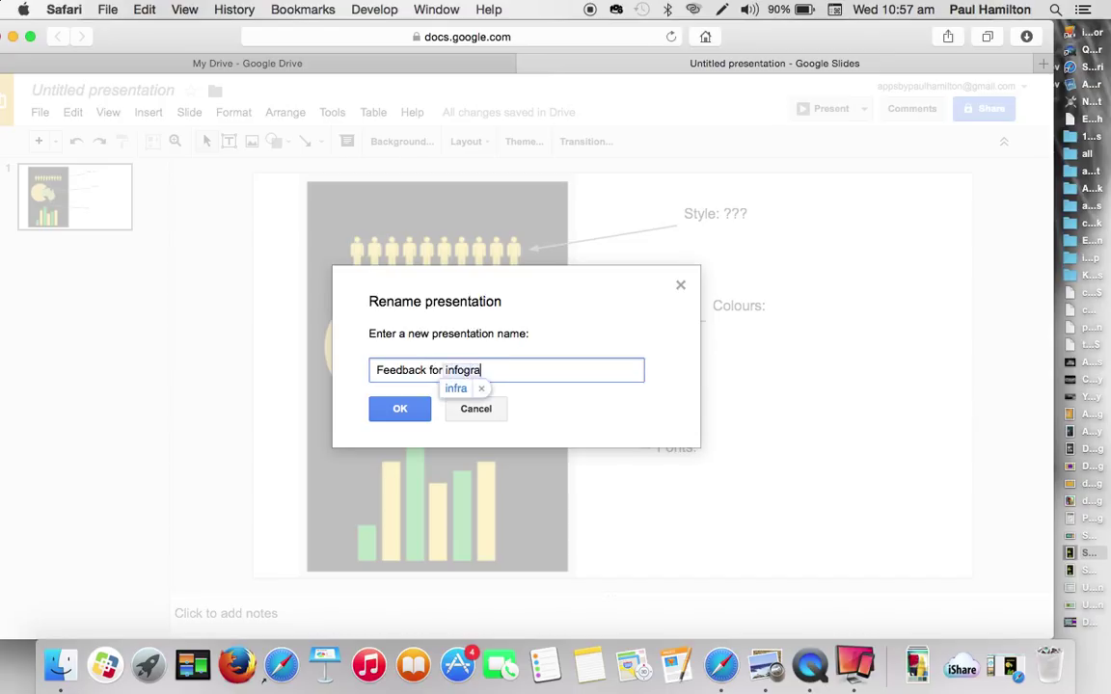
text(phic)
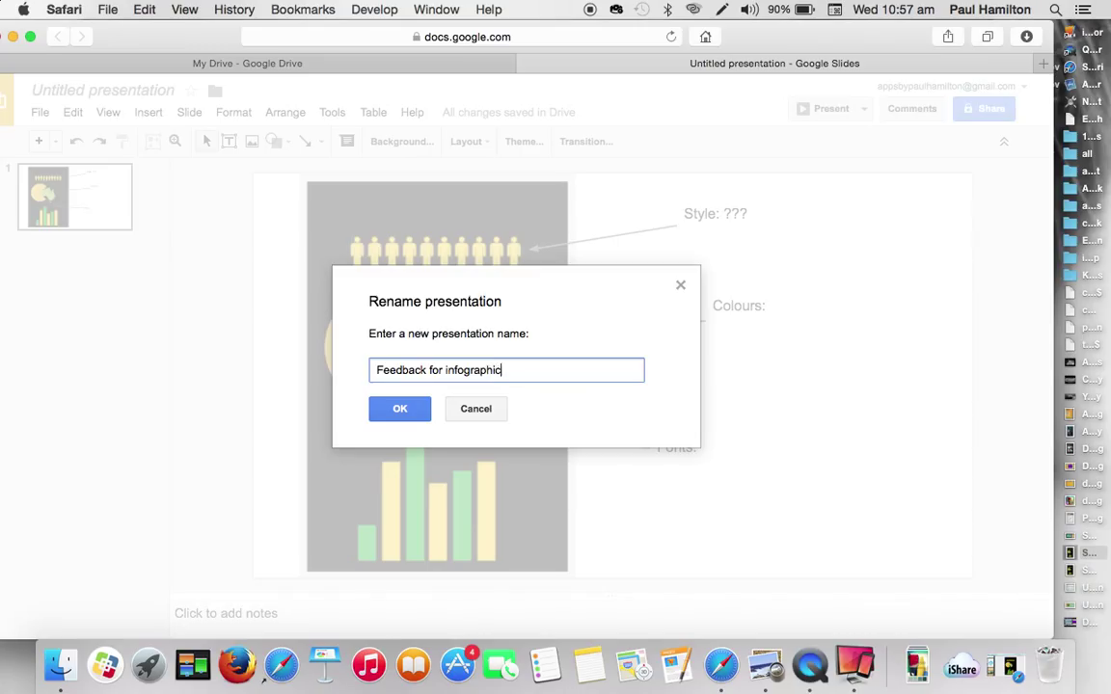
click(398, 408)
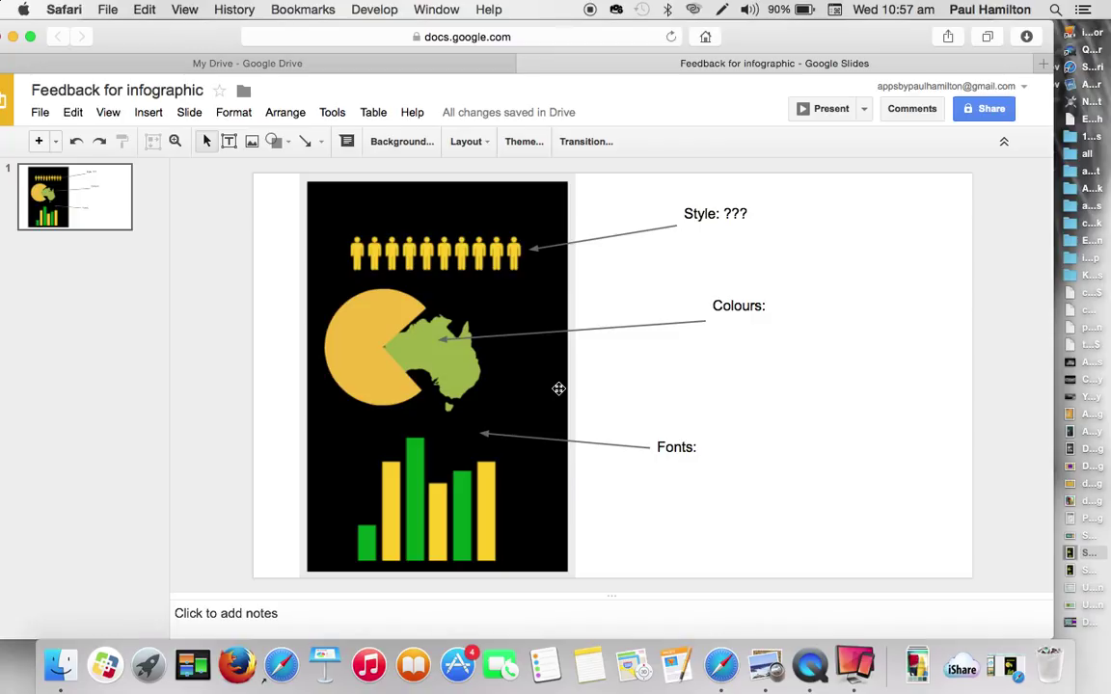
Enable a shareable link set to 'Anyone with the link can edit' and close sharing.
click(993, 112)
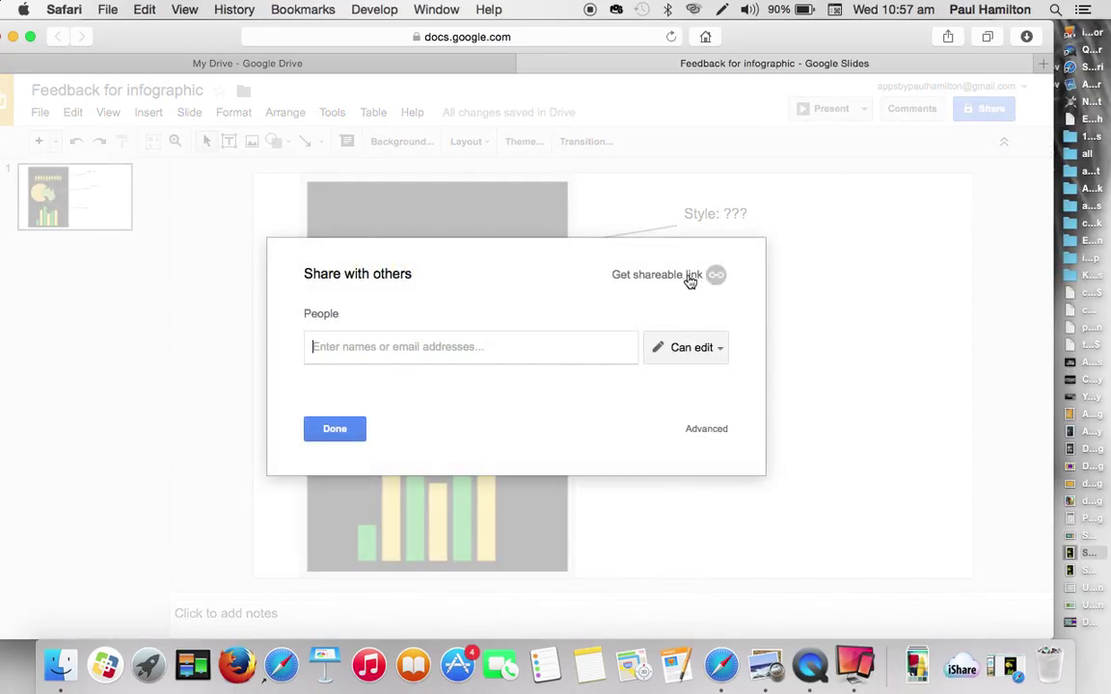
click(687, 278)
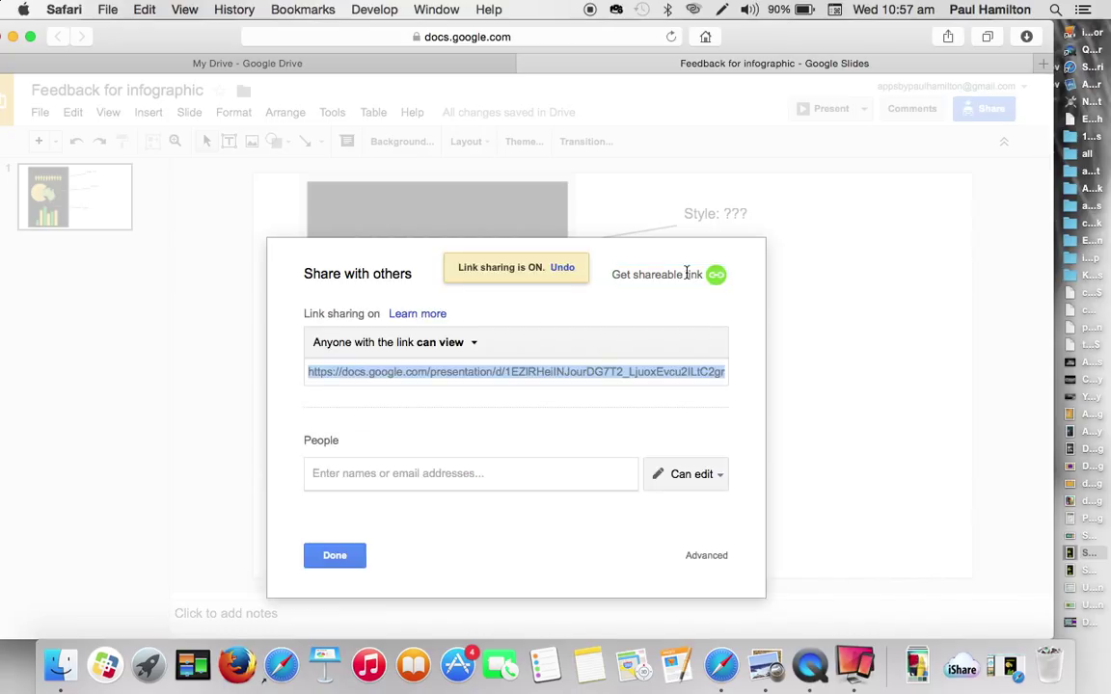
click(471, 344)
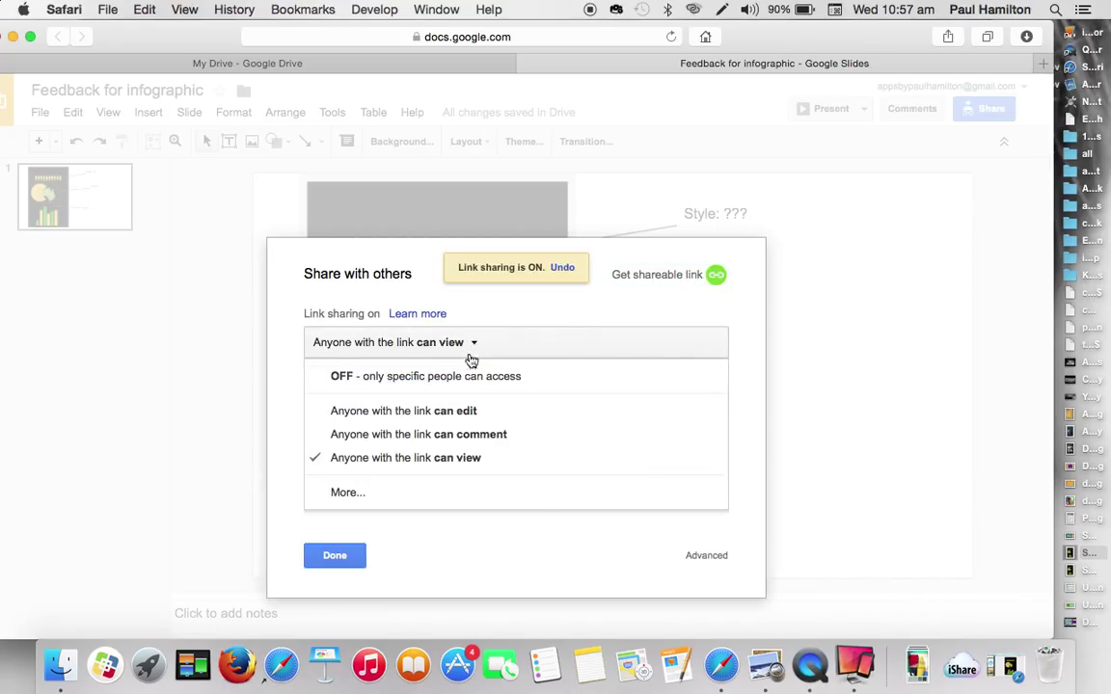
click(464, 415)
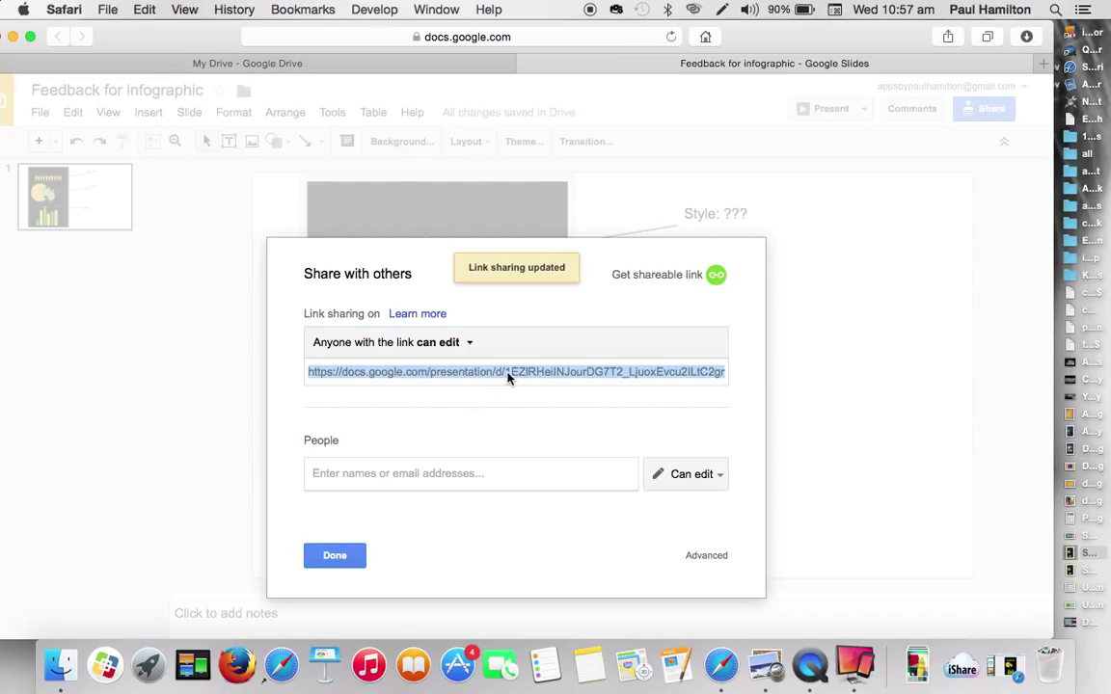
click(345, 559)
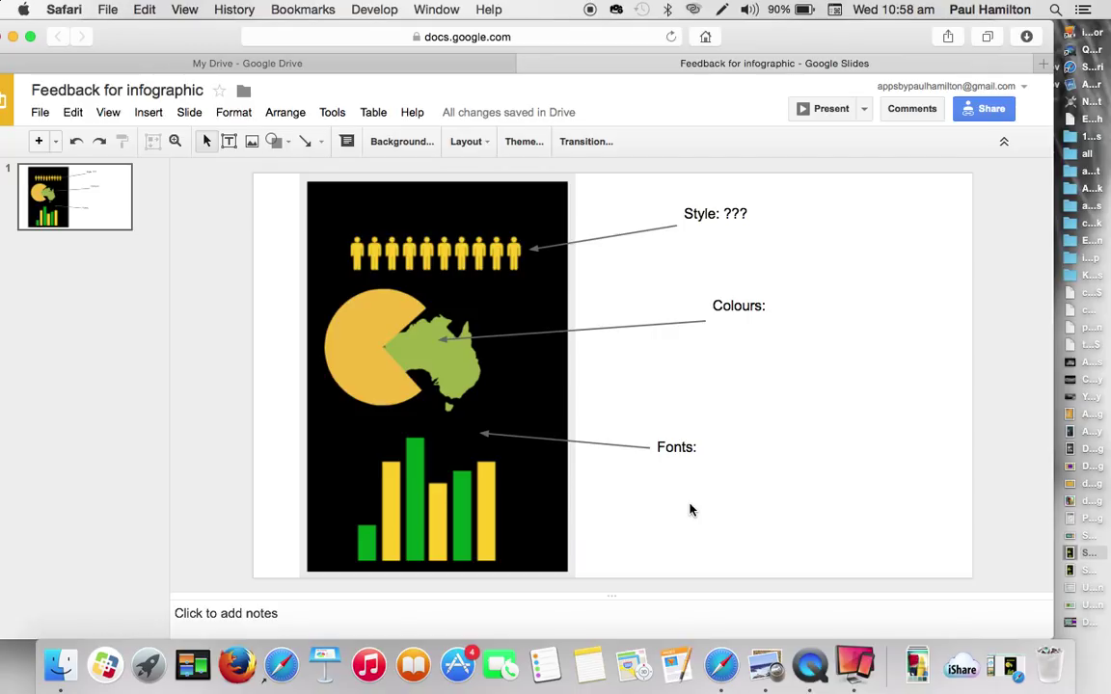
Add a second slide after the infographic and delete its title and body placeholders.
click(39, 142)
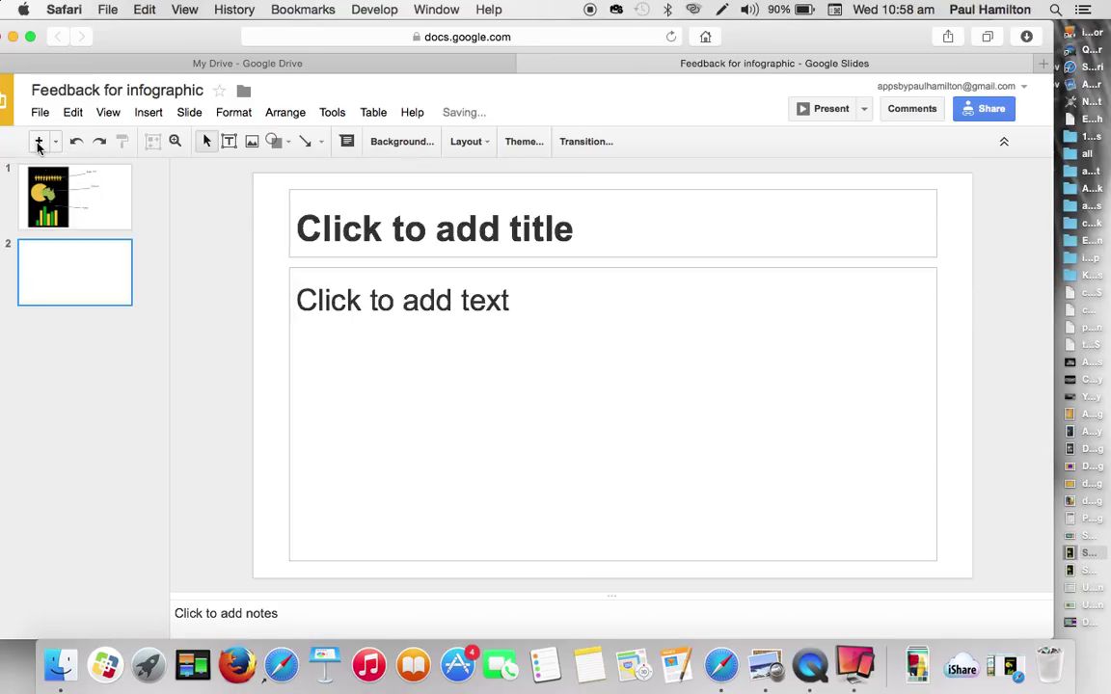
click(382, 253)
key(Delete)
click(404, 269)
key(Delete)
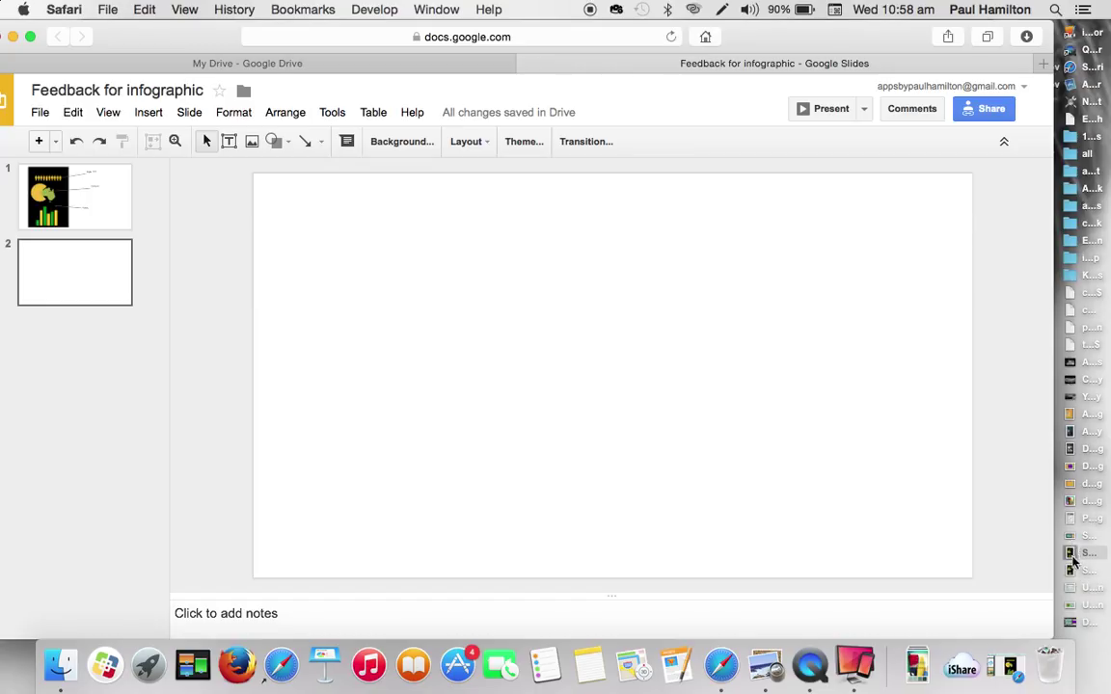
Drop the Draw and Tell screenshot from the desktop onto slide 2, then shrink and reposition it.
click(1071, 540)
drag(1071, 543, 512, 308)
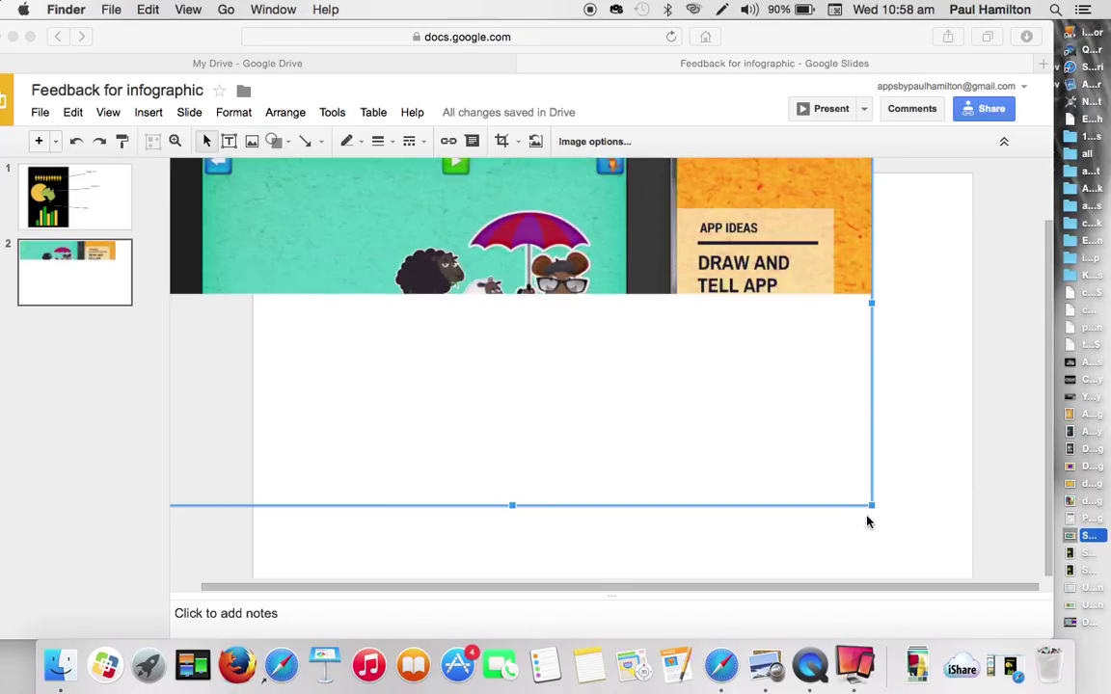
click(865, 505)
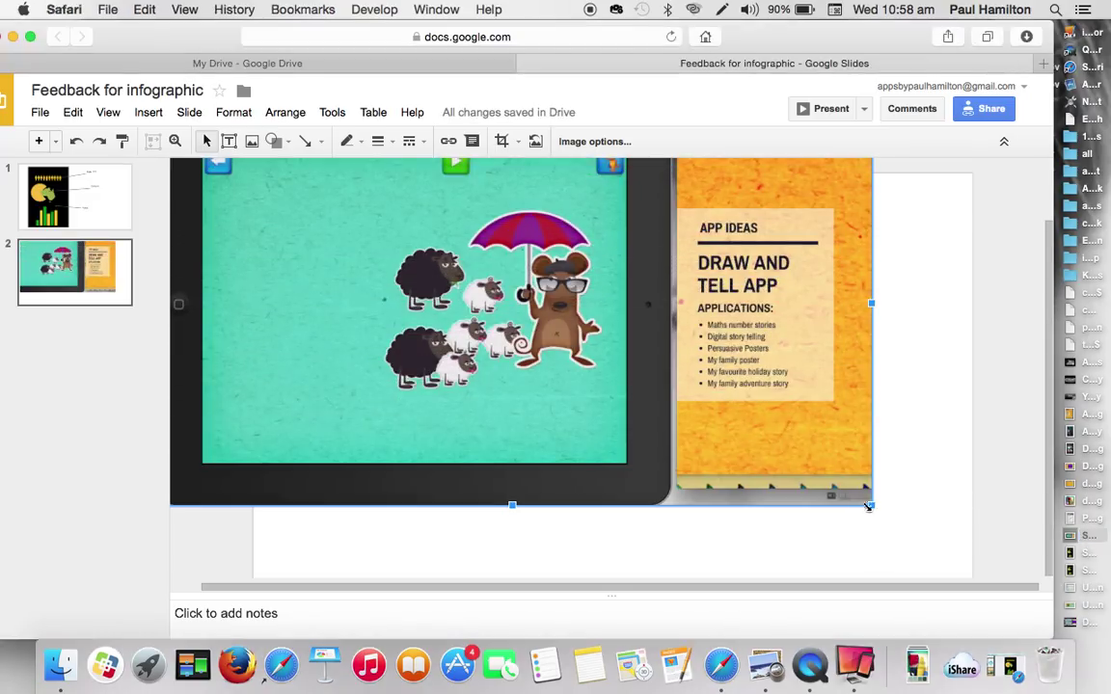
drag(870, 505, 650, 380)
drag(543, 290, 678, 411)
Deselect the image and return to the infographic on slide 1.
click(82, 199)
click(77, 237)
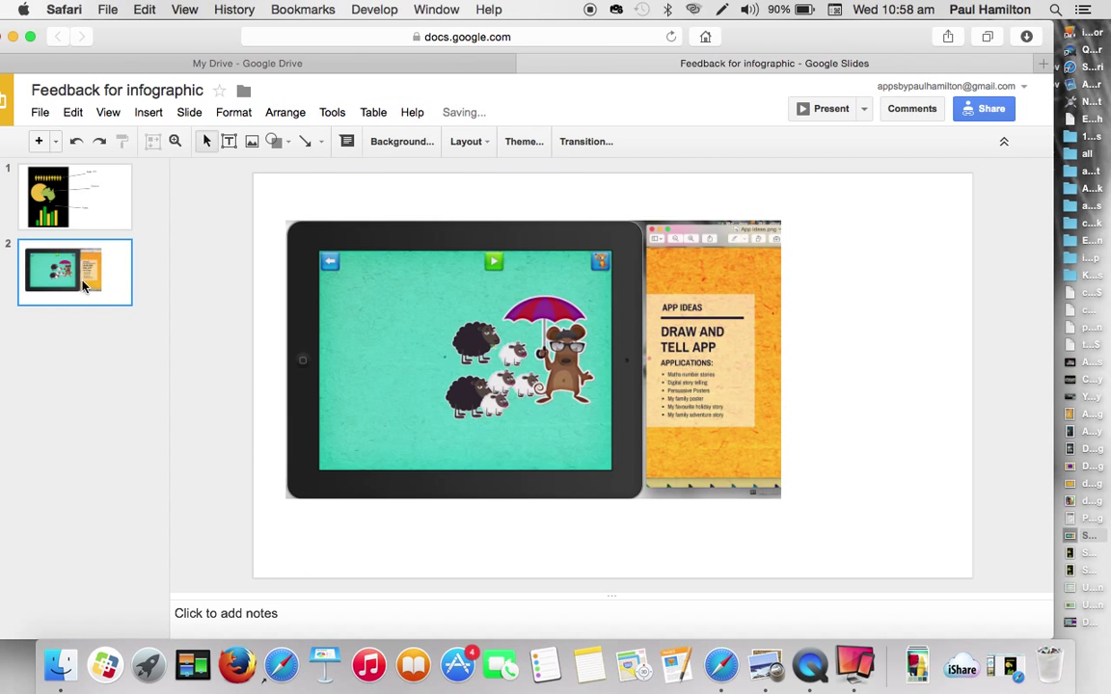
click(92, 214)
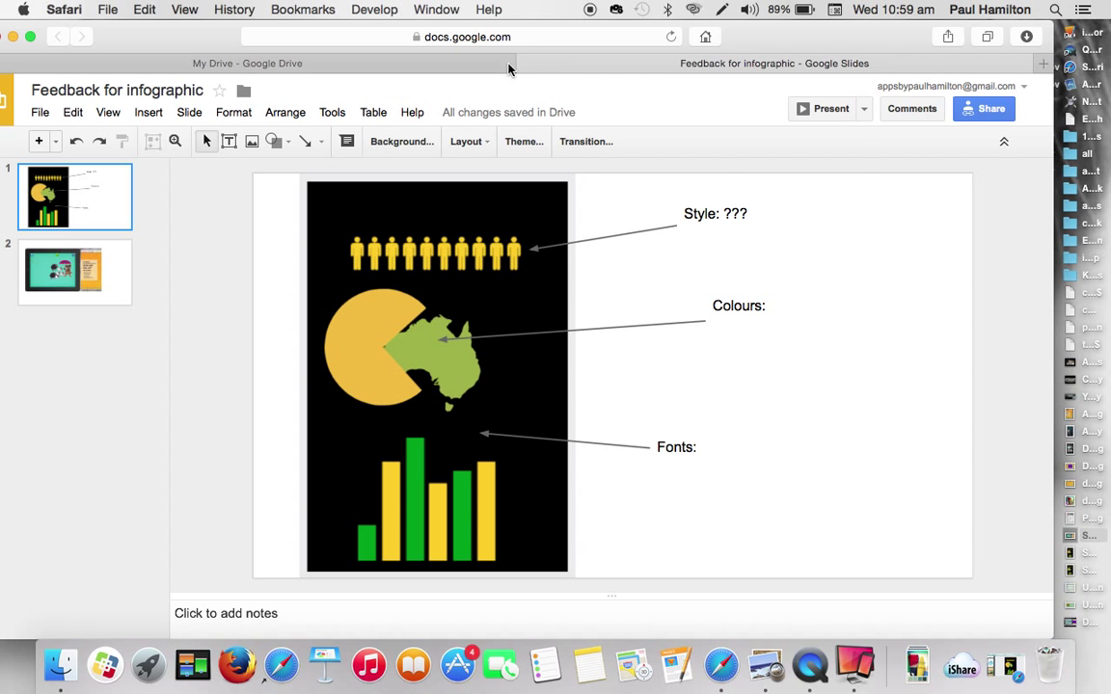
click(1007, 667)
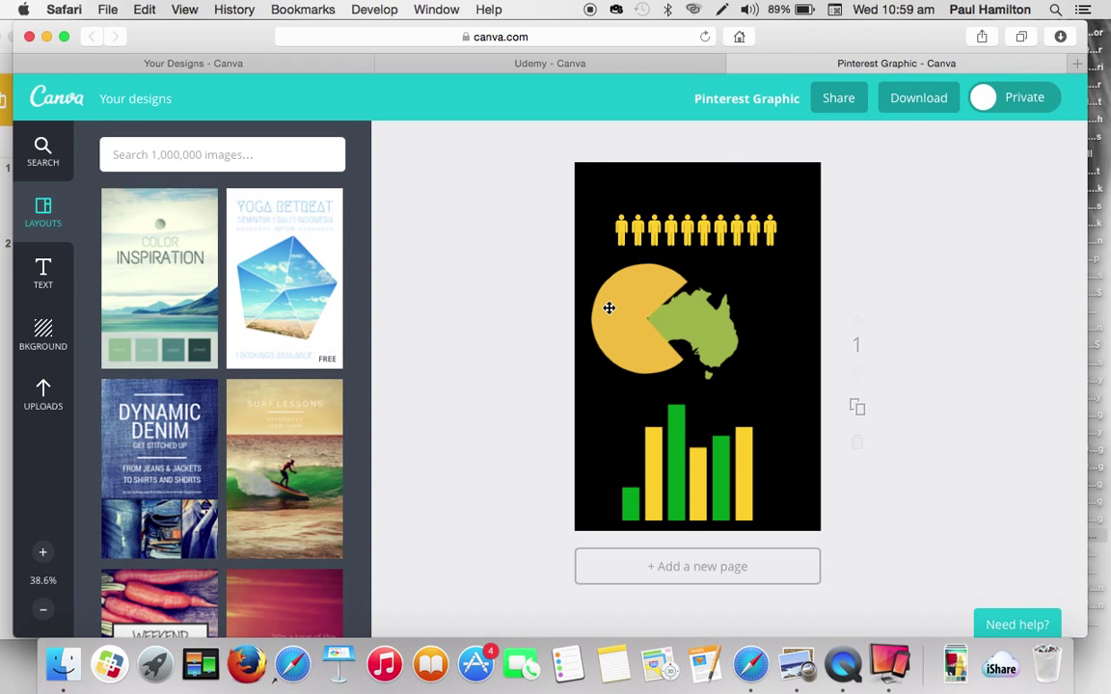
click(46, 36)
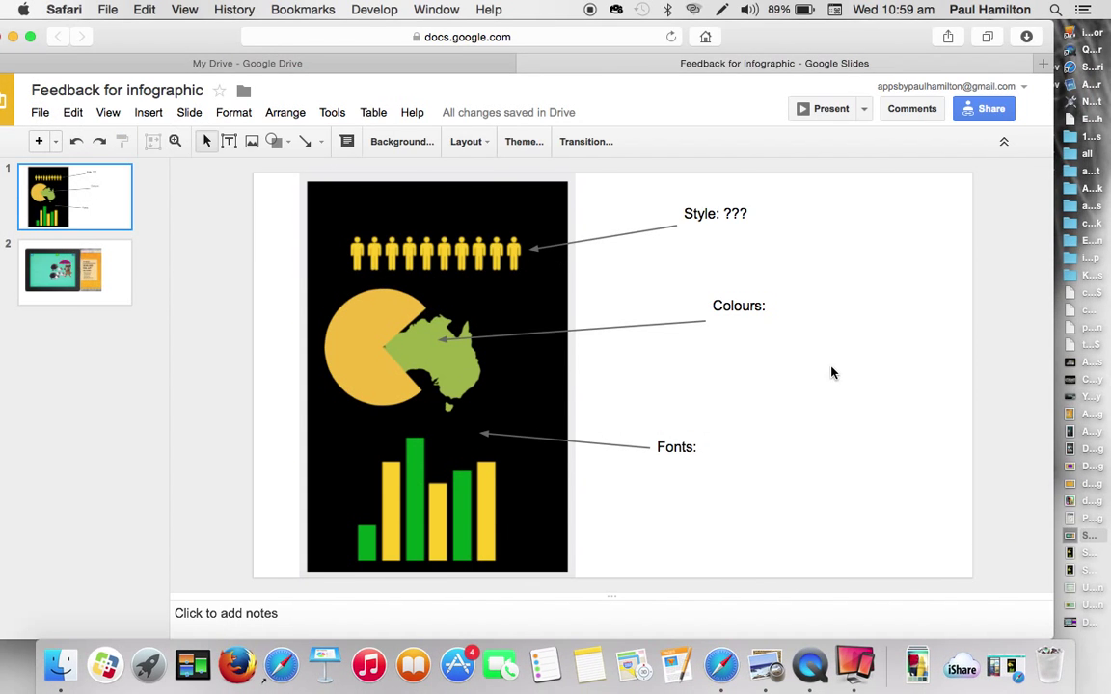